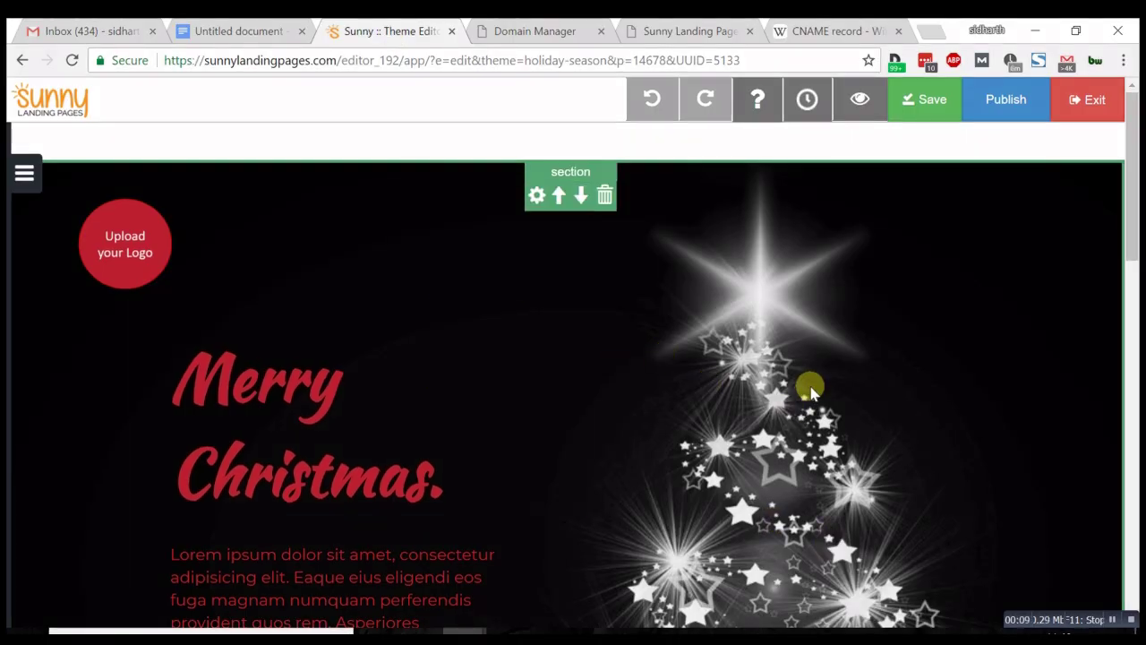
Step: Publish the Christmas landing page from the editor to reach its naming and URL settings
click(1005, 106)
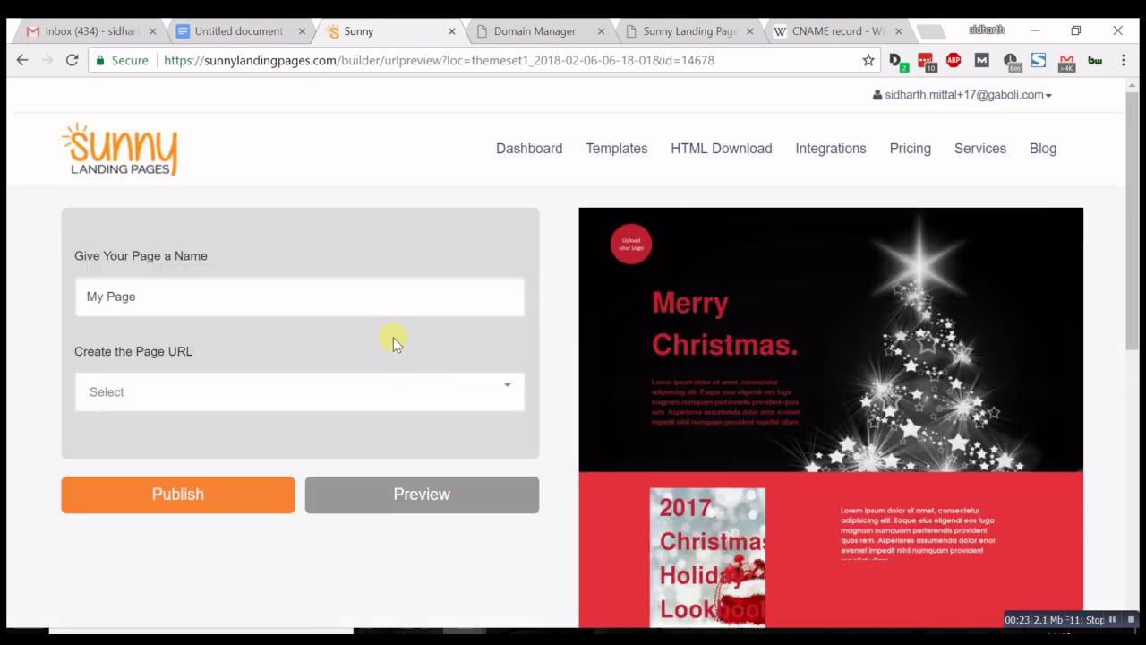
Step: Rename the page from 'My Page' to 'Christmas1' and bring up the Page URL domain choices
click(245, 308)
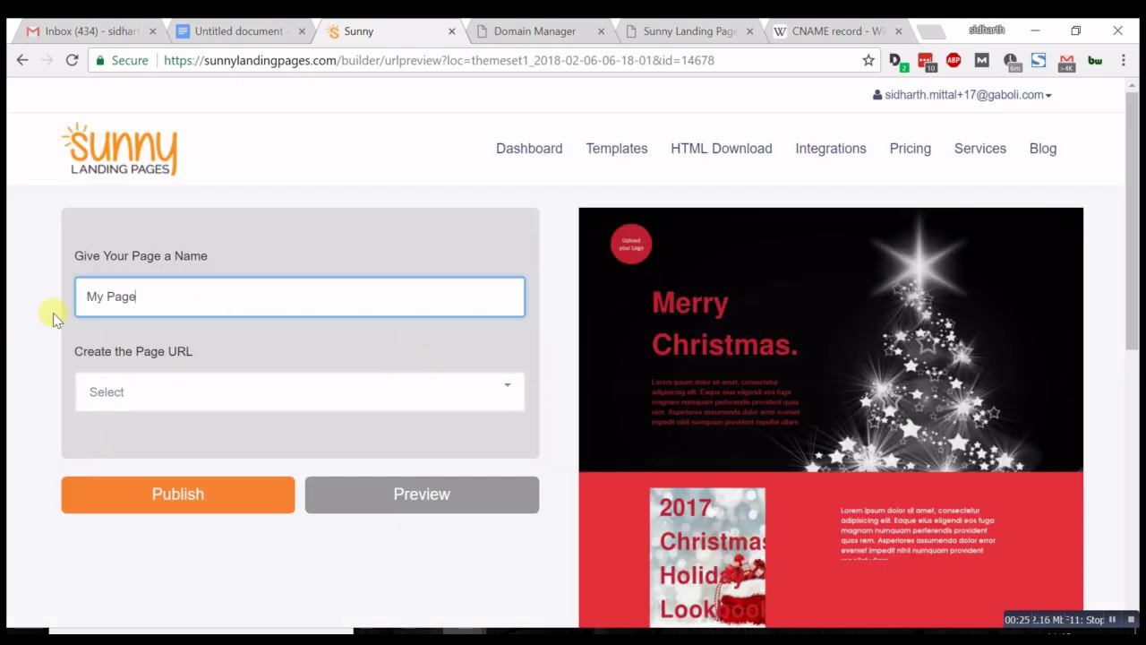
key(ctrl+a)
text(Chris)
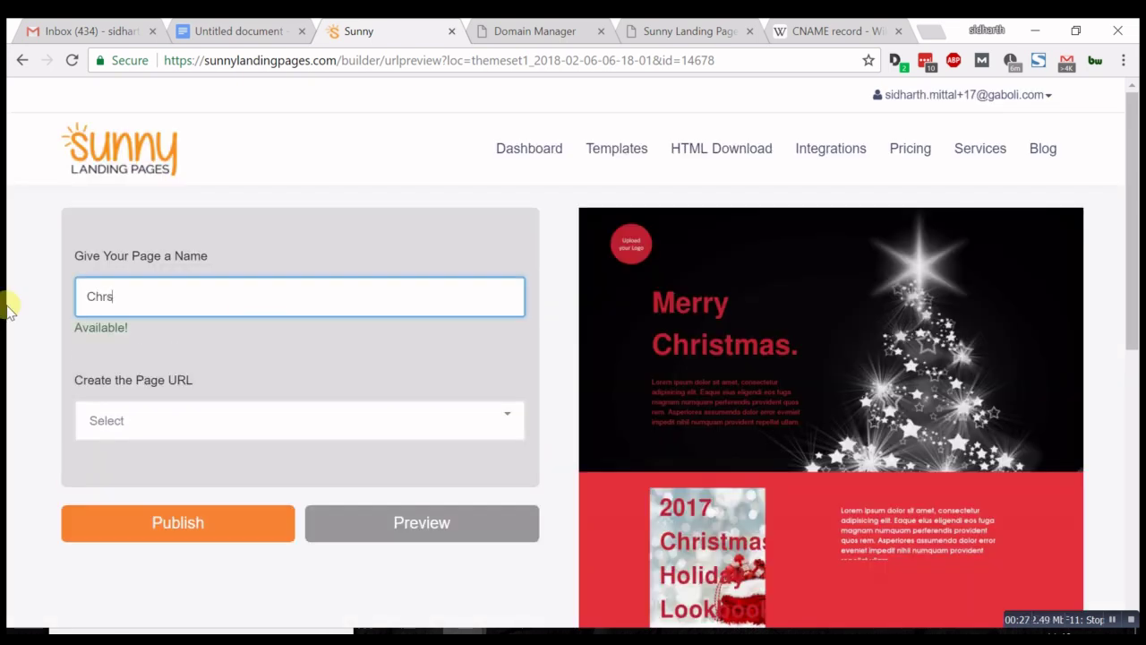
text(t)
key(BackSpace)
key(BackSpace)
text(istmas1)
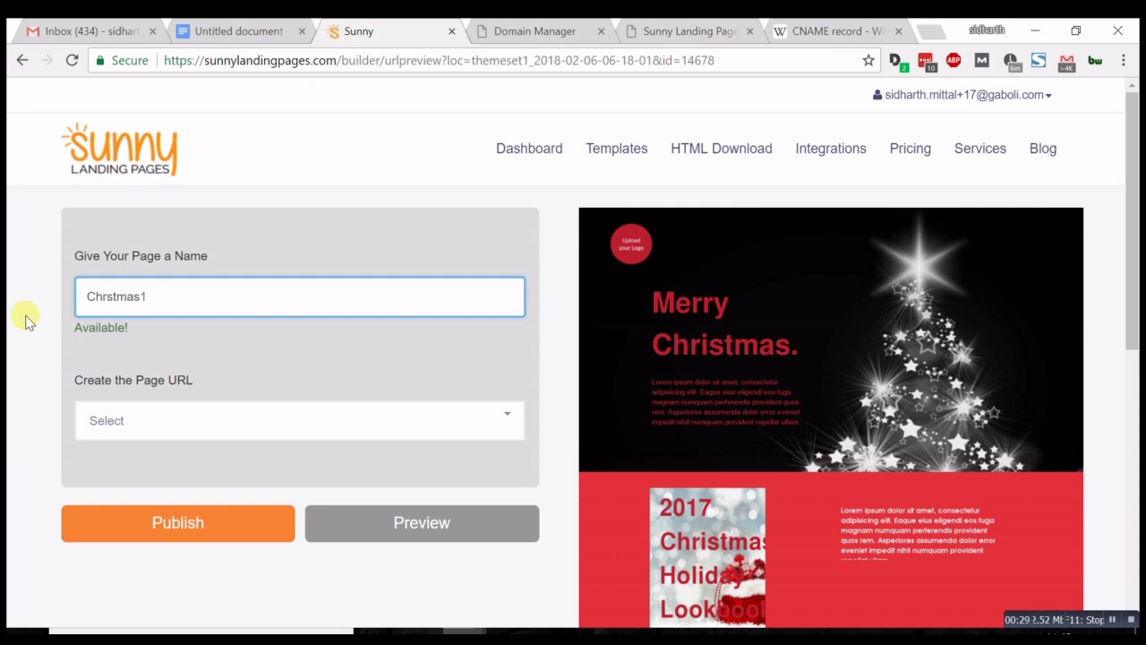
double_click(109, 298)
click(112, 299)
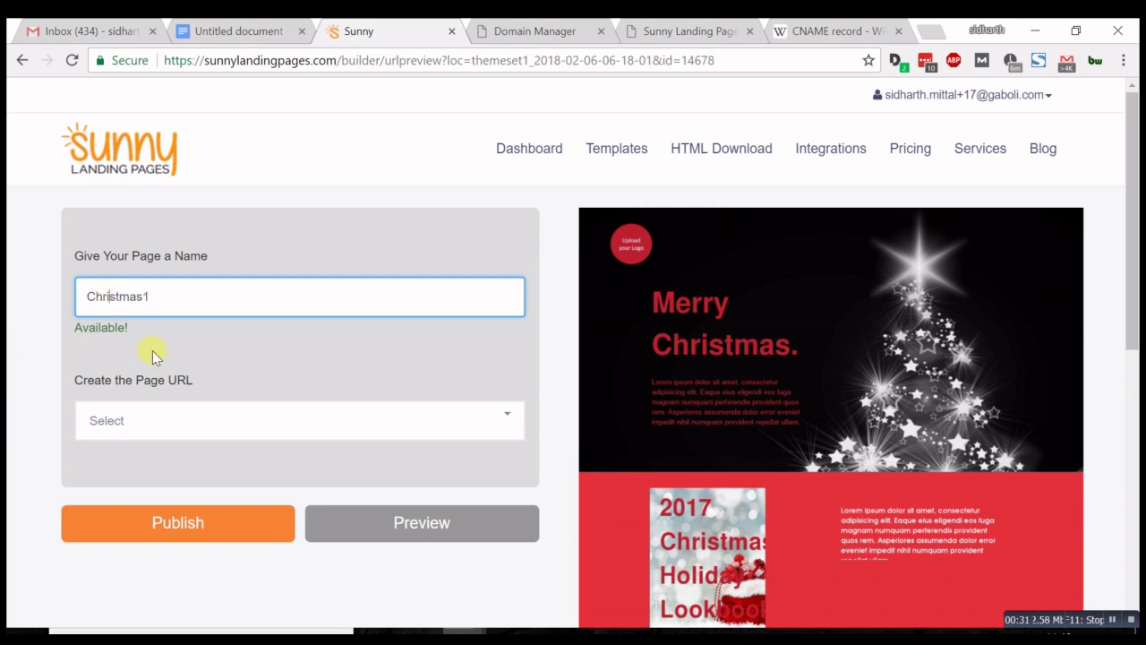
click(357, 424)
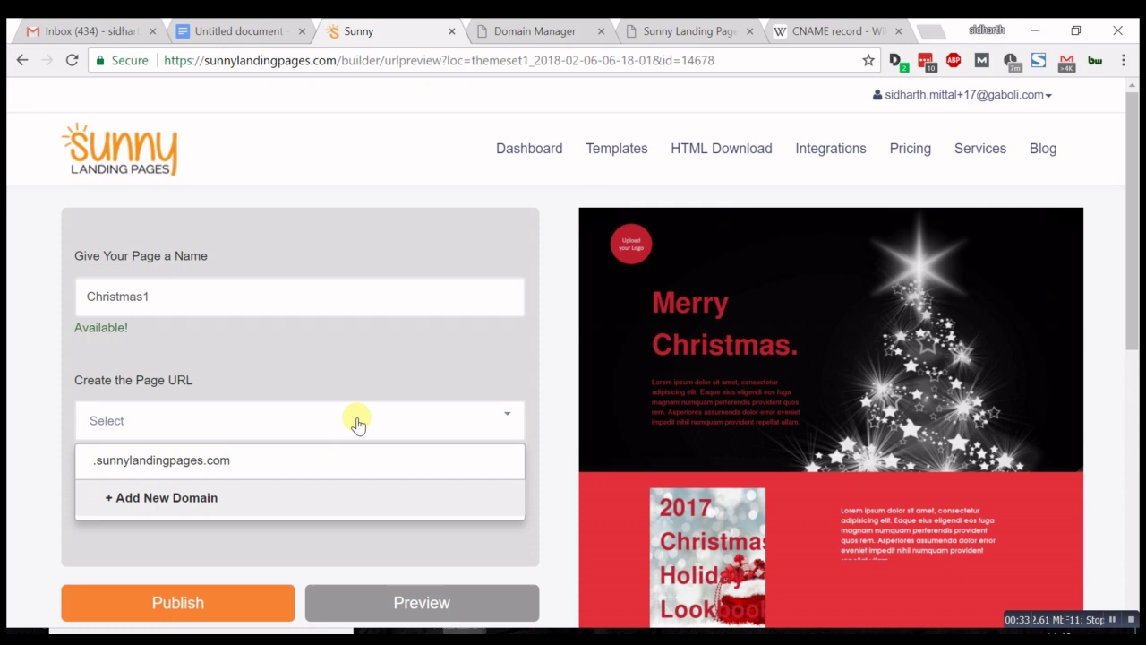
Step: Choose '+ Add New Domain' to reveal the subdomain, domain and directory fields
click(254, 507)
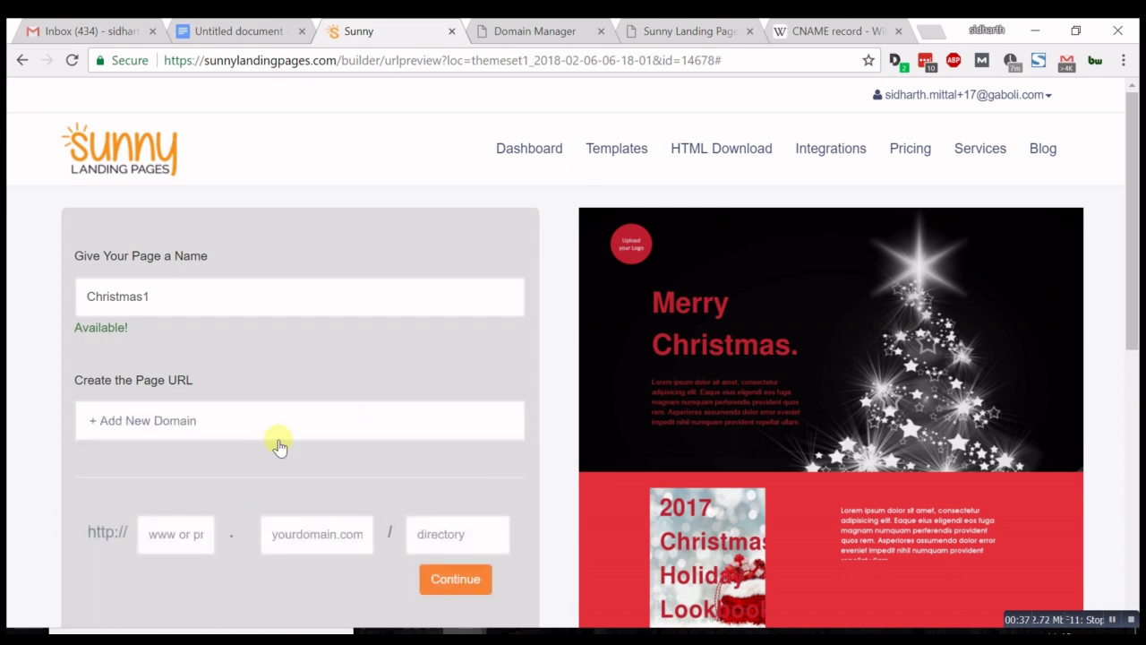
scroll(277, 443, down, 1)
click(196, 442)
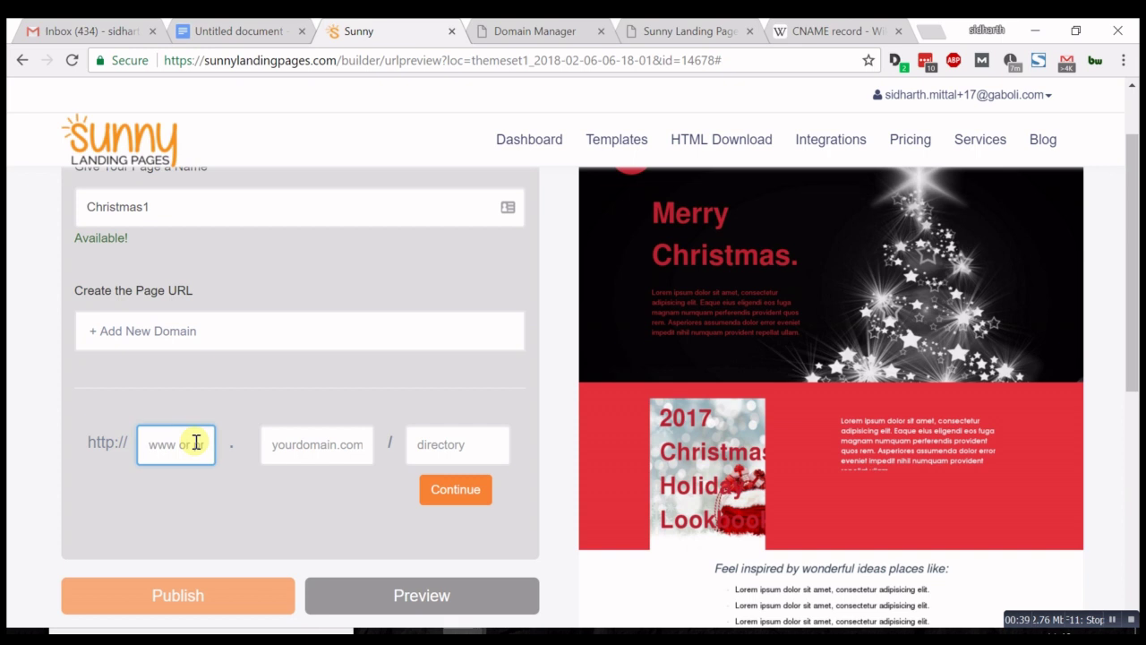
click(194, 442)
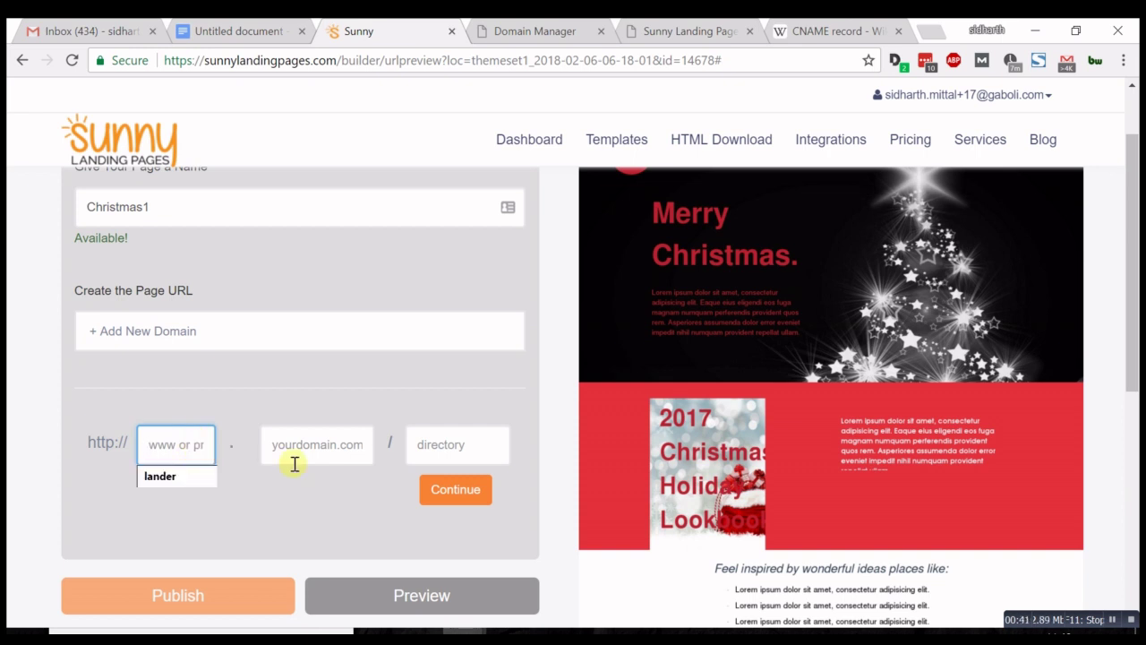
click(329, 445)
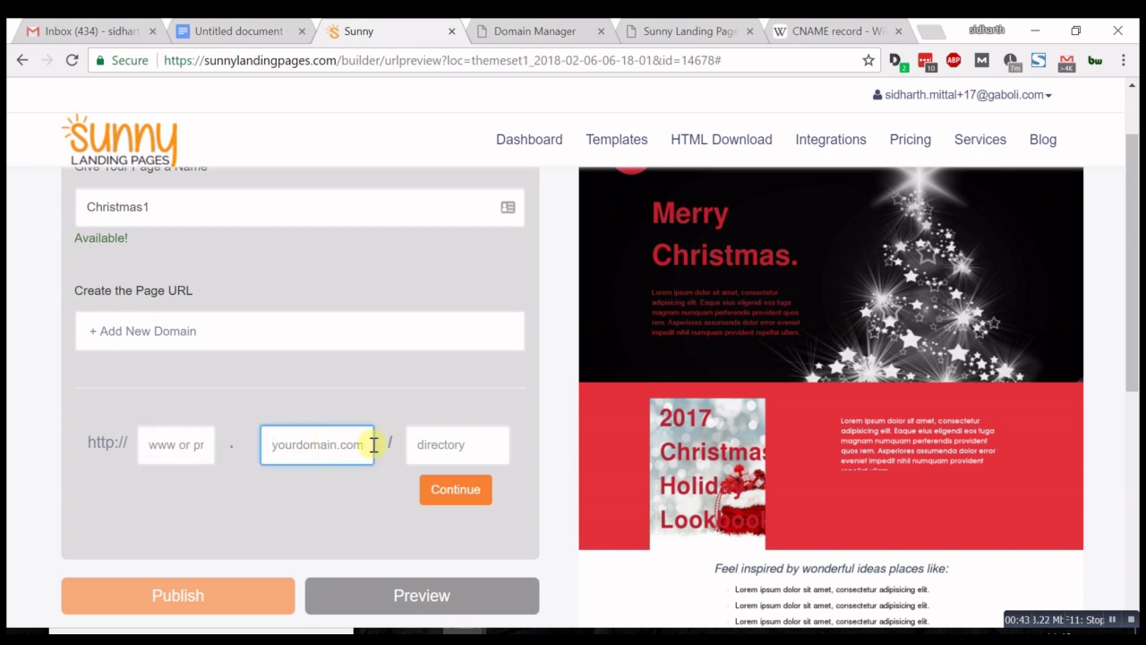
click(473, 446)
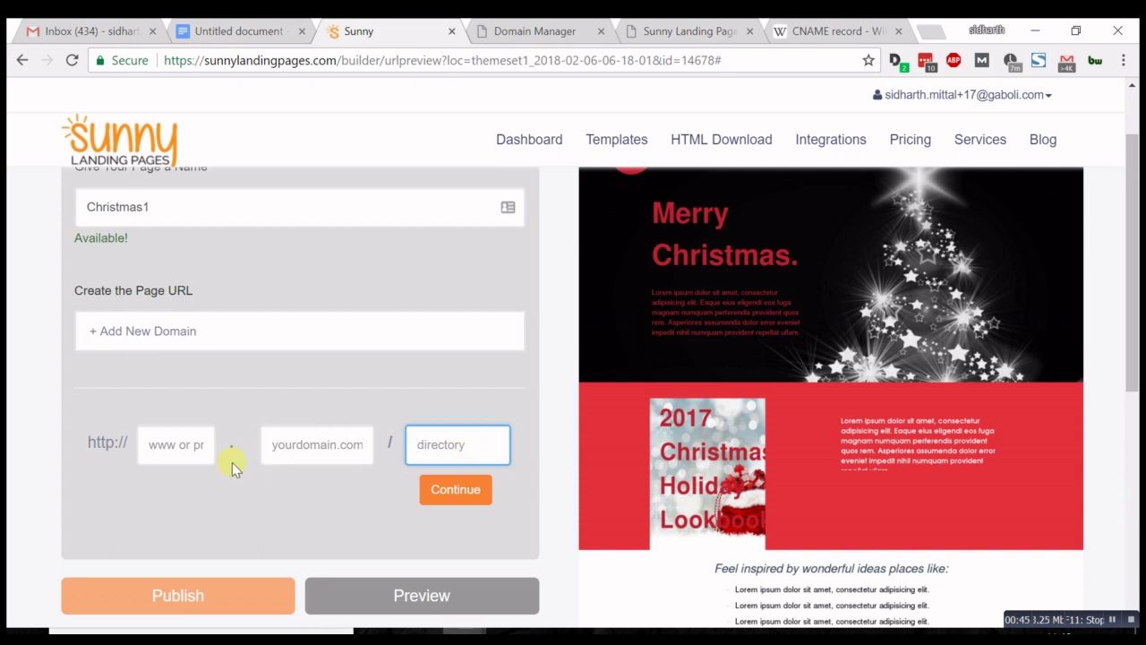
Step: Enter subdomain 'lander', domain 'gafx.in' and directory 'page1' for the page address
click(165, 446)
text(la)
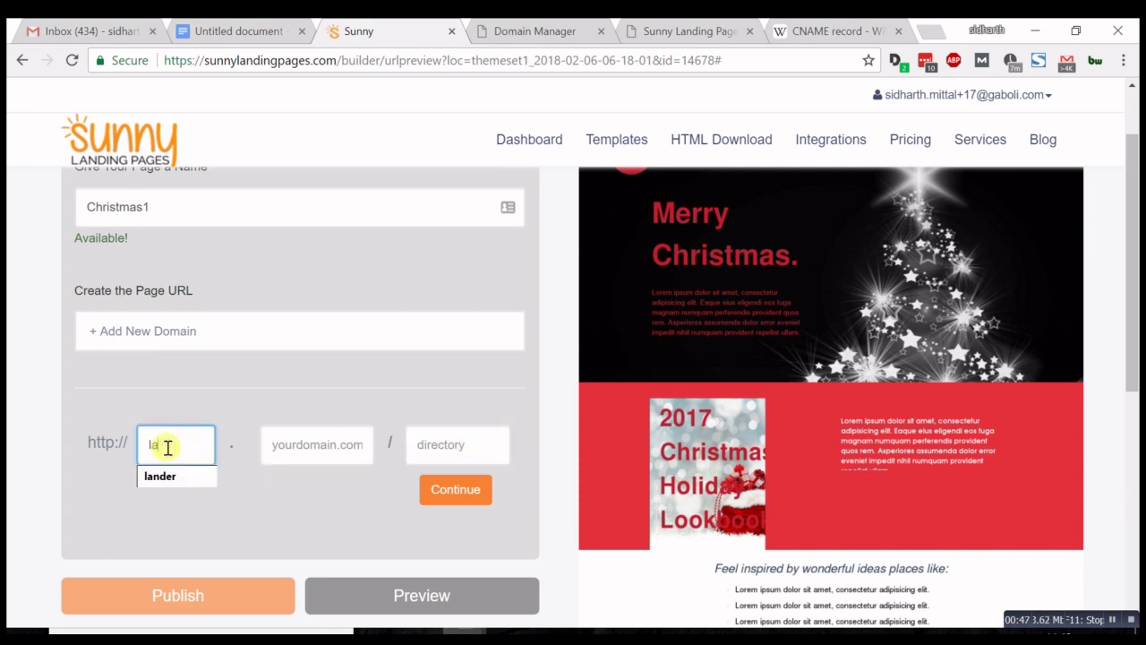
text(nder)
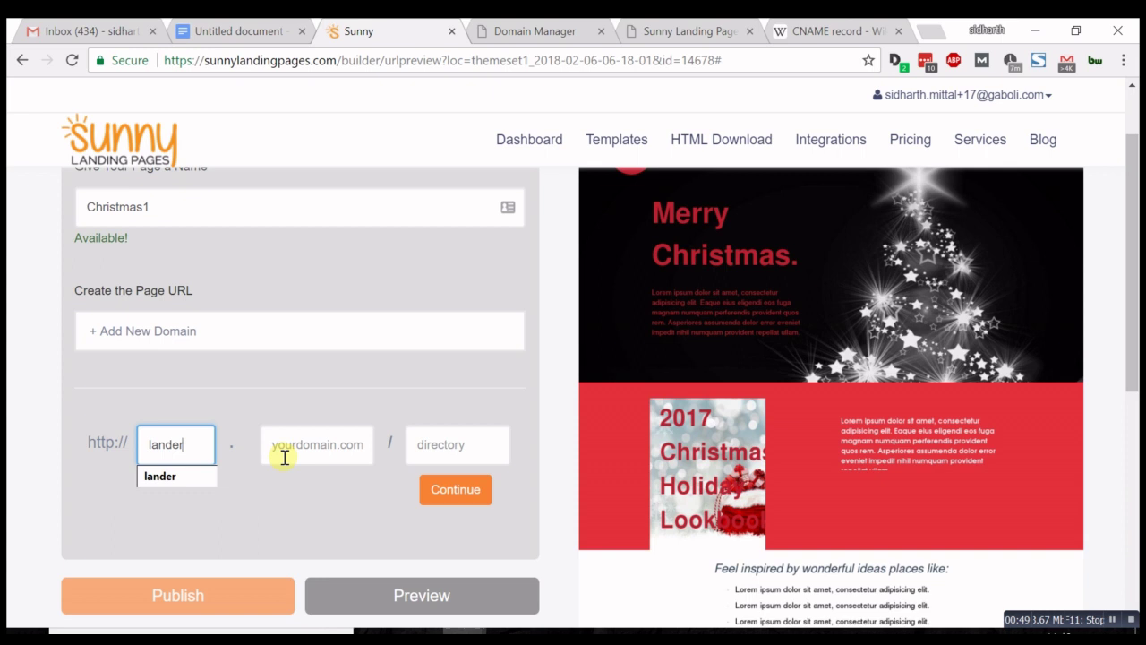
click(302, 446)
text(ga)
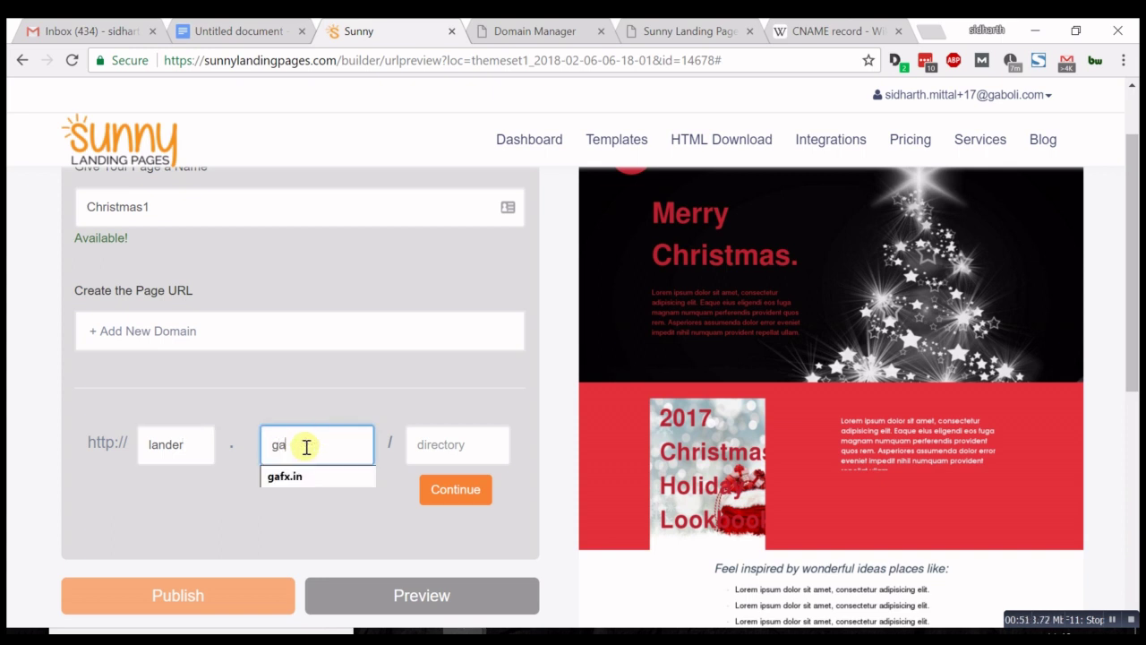
text(fx.in)
click(491, 452)
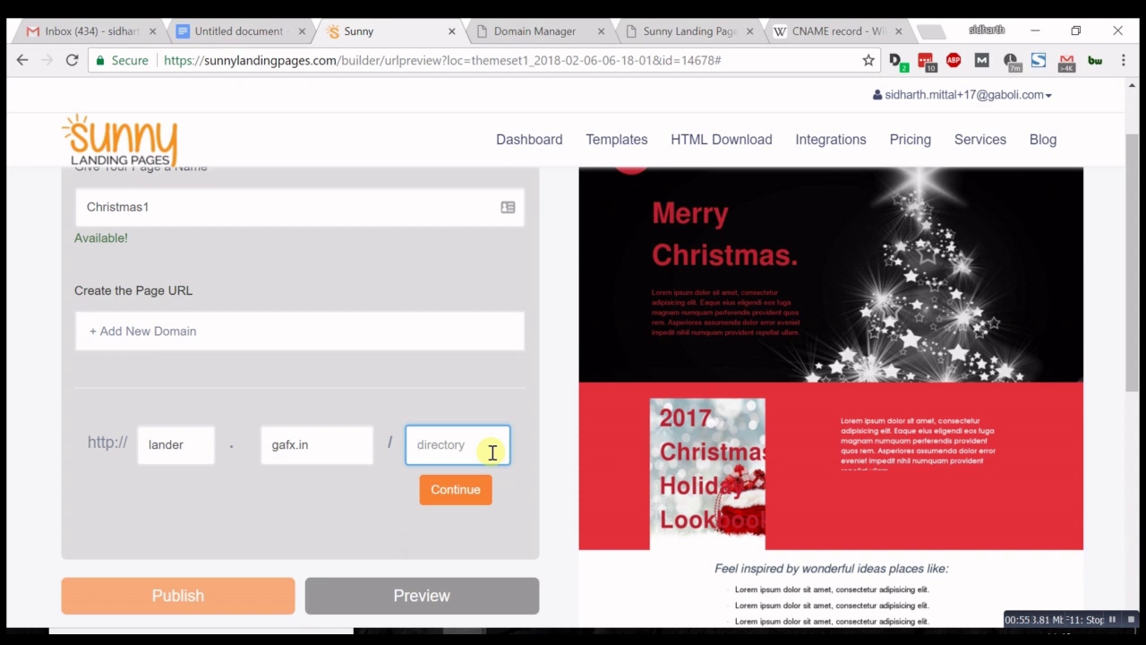
text(page1)
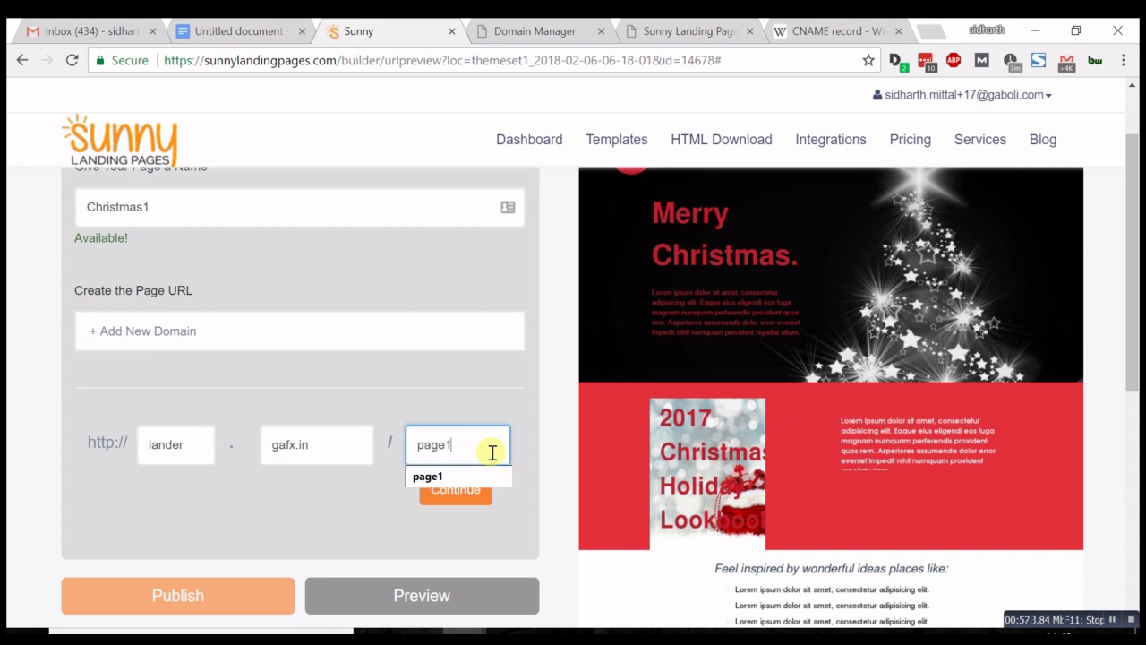
click(351, 513)
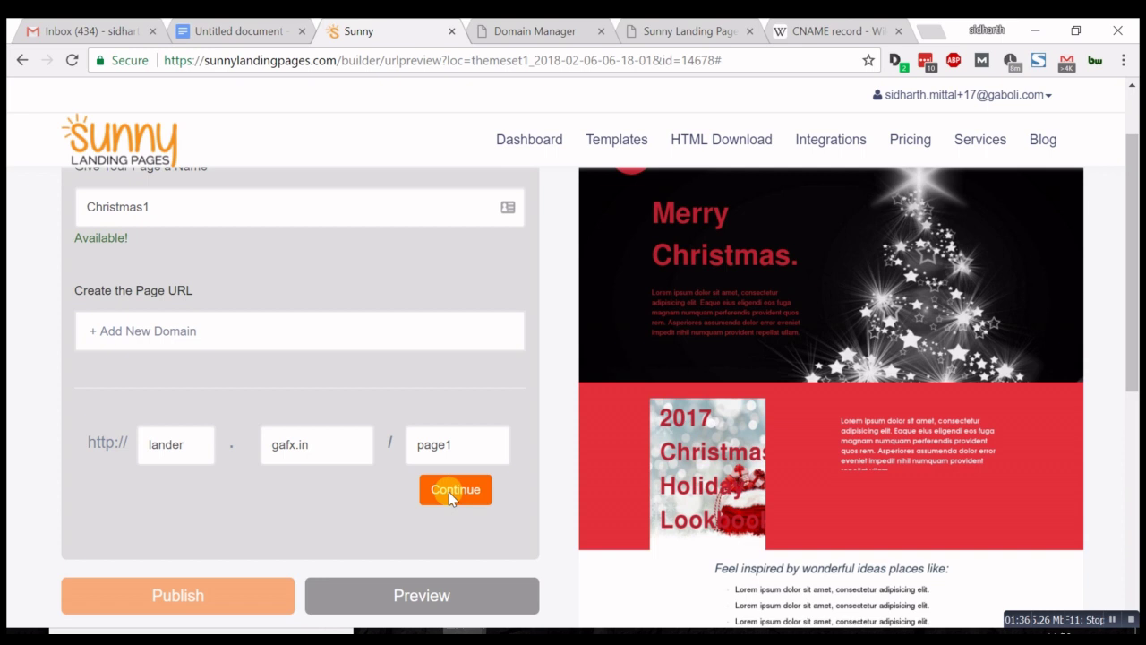
Step: Confirm and publish Christmas1 at lander.gafx.in/page1, then go to GoDaddy Domain Manager
click(481, 498)
scroll(202, 574, down, 1)
click(217, 608)
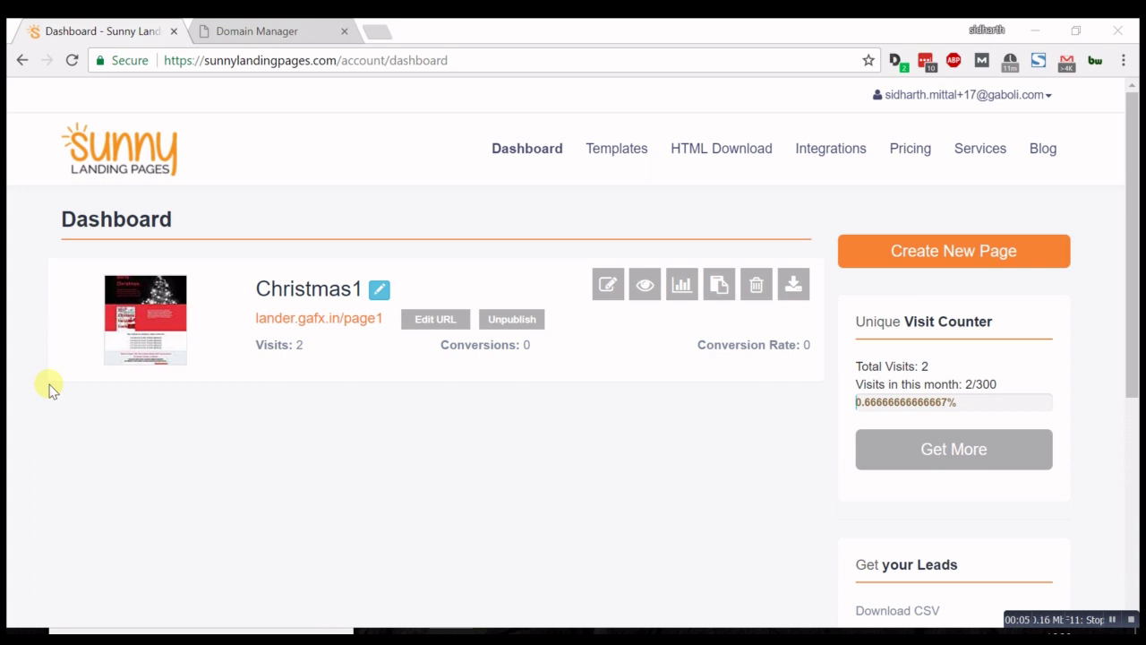
click(281, 35)
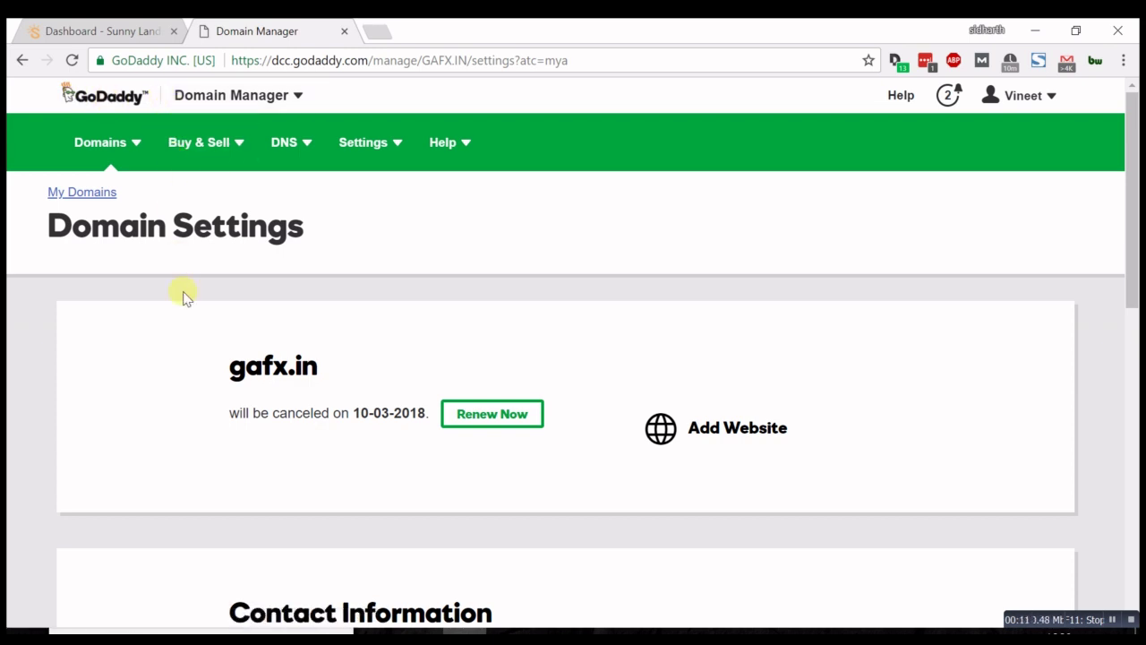
Step: Open DNS management for the gafx.in domain
double_click(252, 374)
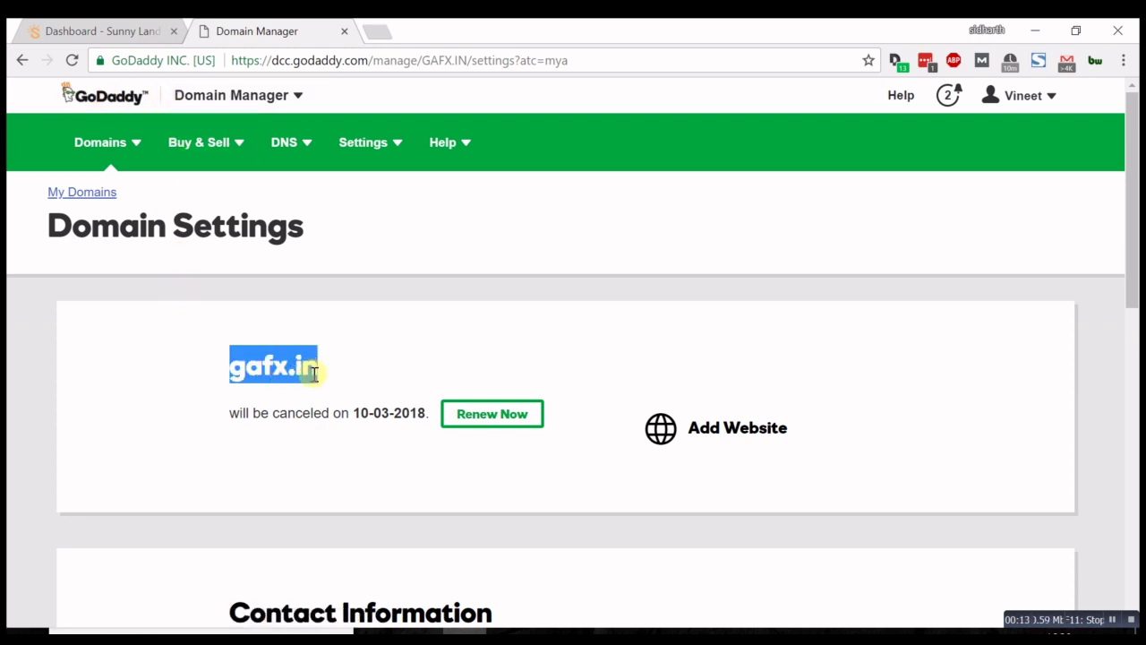
click(465, 358)
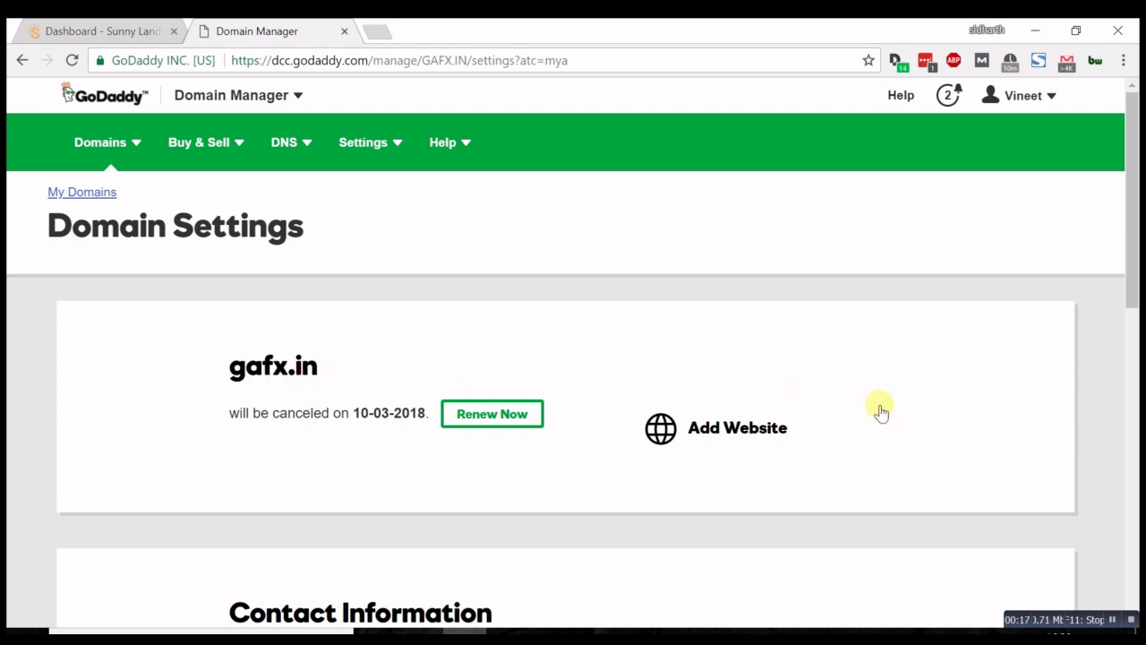
scroll(882, 412, down, 7)
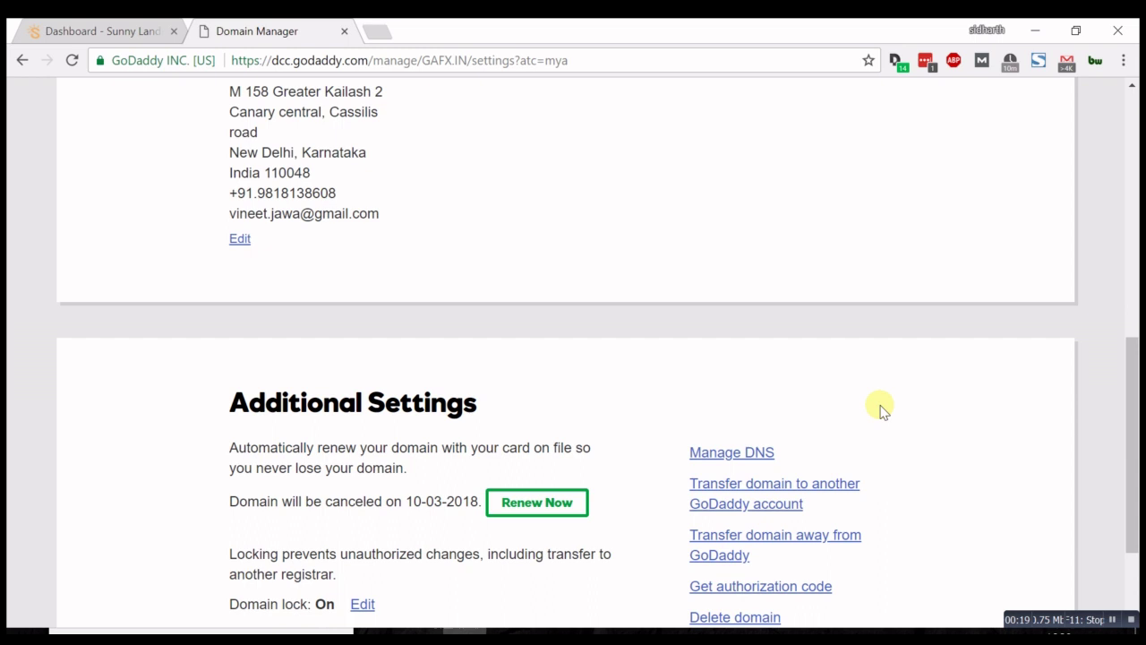
scroll(882, 410, down, 3)
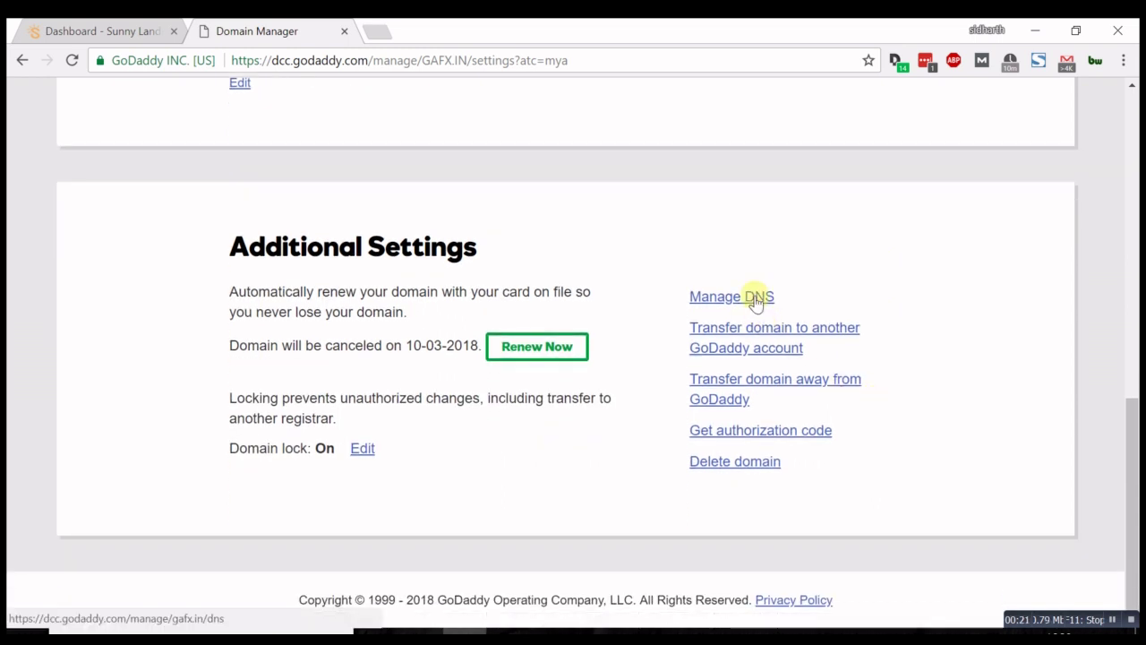
click(755, 300)
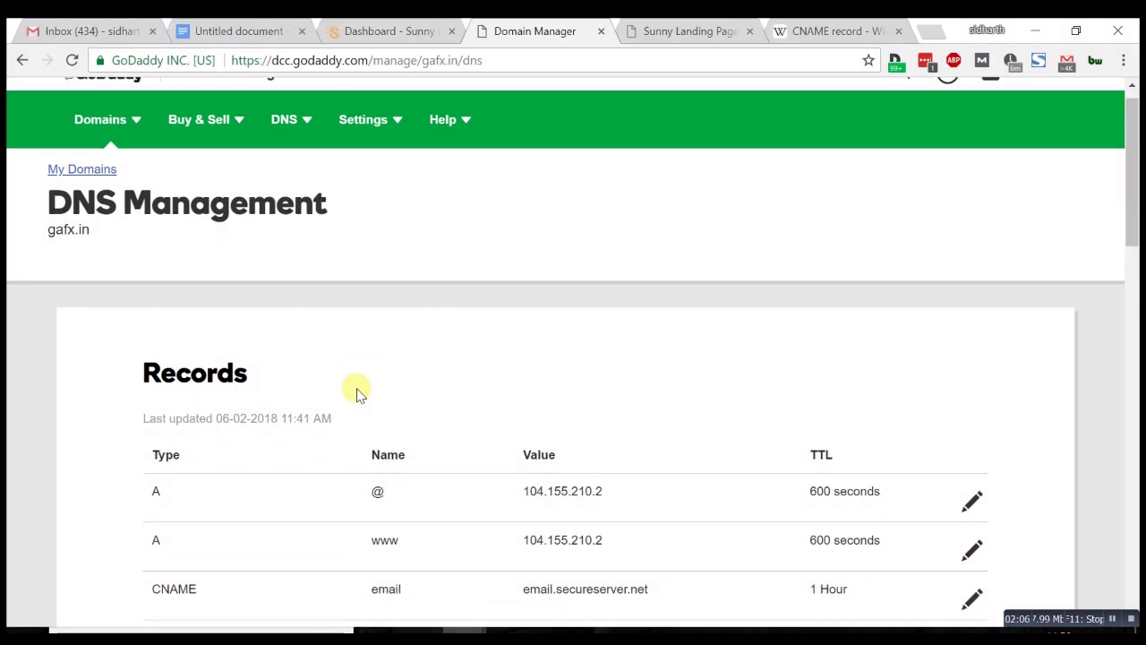
Step: Review the Records table, highlighting the email CNAME's host, email.secureserver.net target and 1 Hour TTL
scroll(355, 389, down, 5)
scroll(356, 389, up, 2)
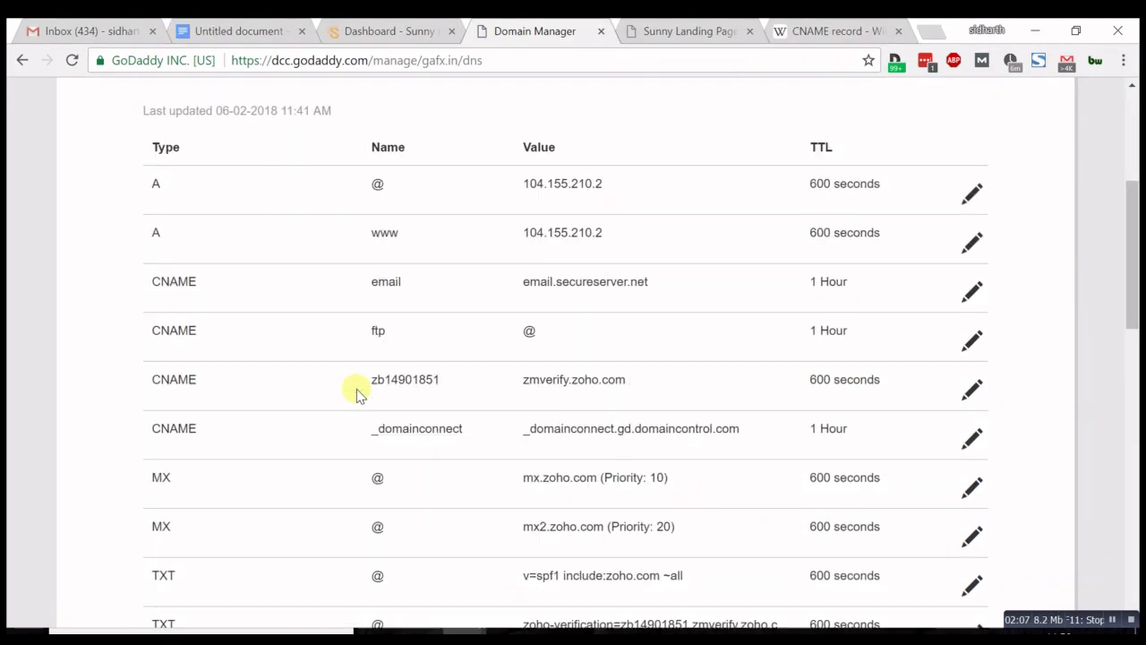
scroll(368, 394, down, 10)
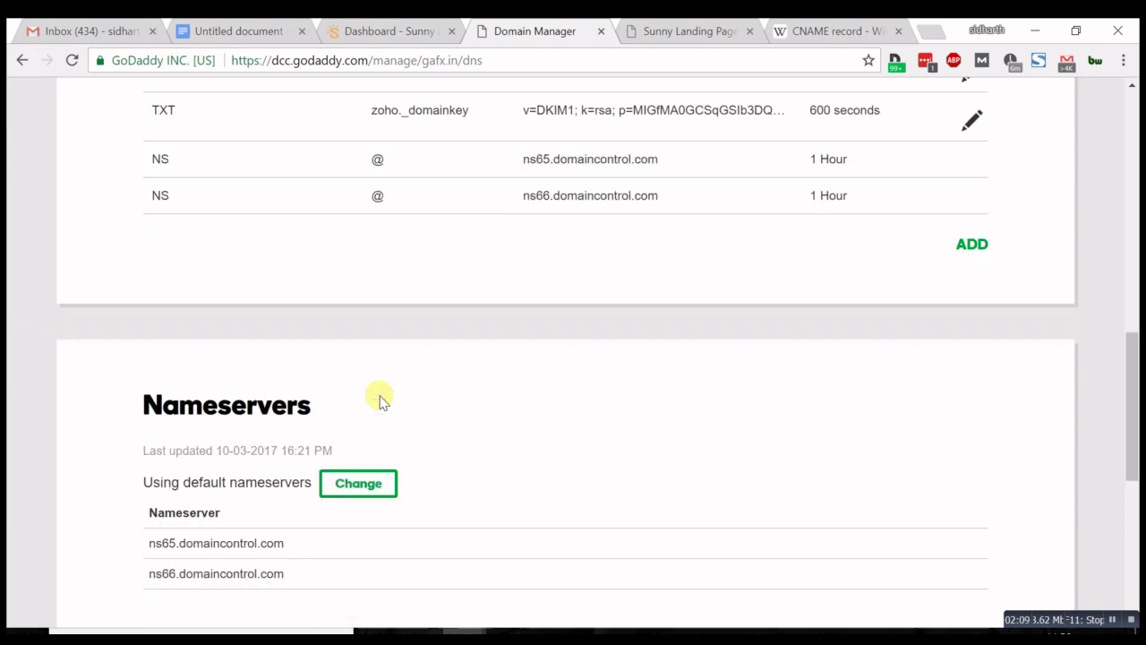
scroll(379, 399, up, 10)
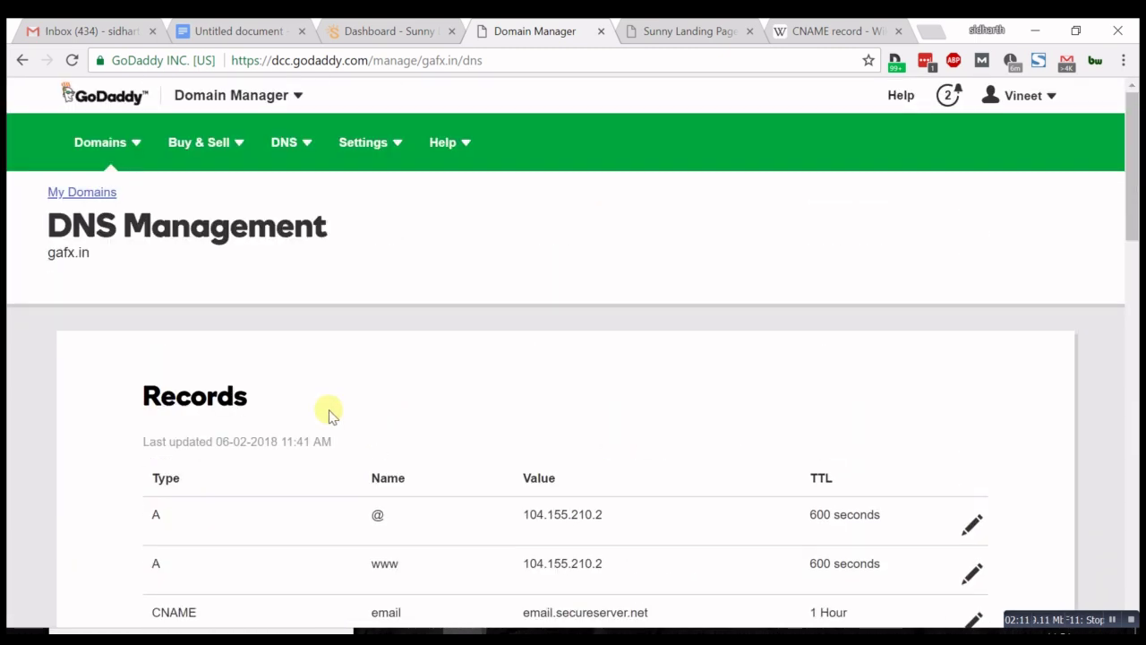
scroll(225, 468, down, 1)
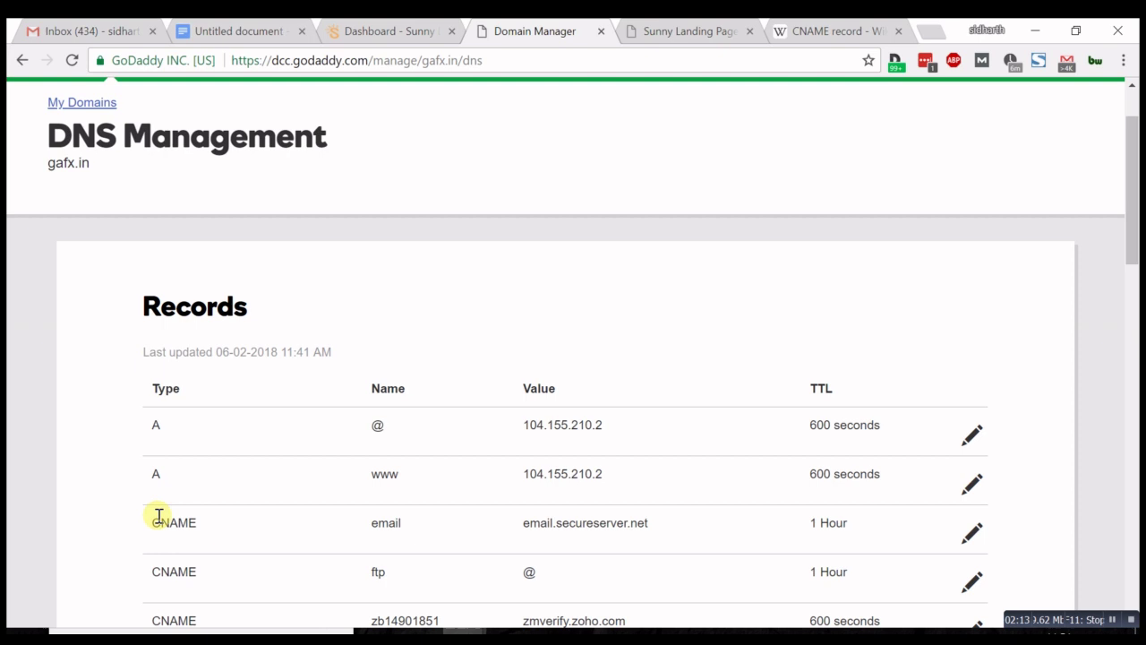
drag(153, 522, 195, 520)
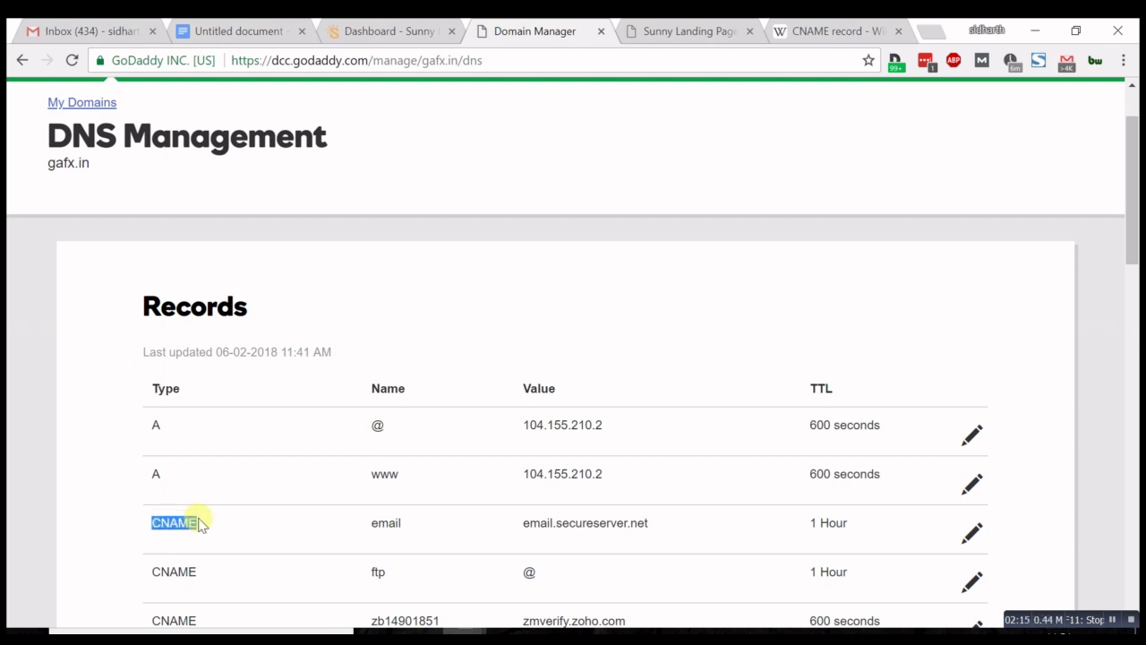
drag(371, 524, 417, 530)
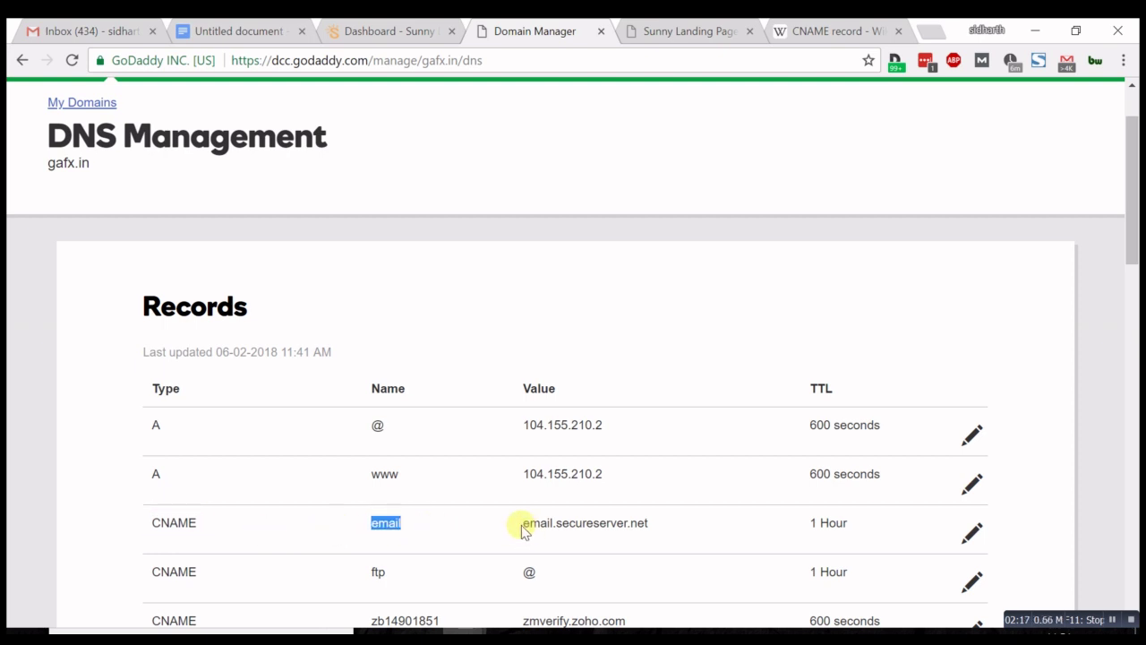
drag(524, 523, 668, 524)
drag(815, 522, 865, 526)
Step: Add a CNAME record with host 'lander' pointing to 'page.sunnylandingpages.com'
click(1053, 505)
scroll(1053, 506, down, 8)
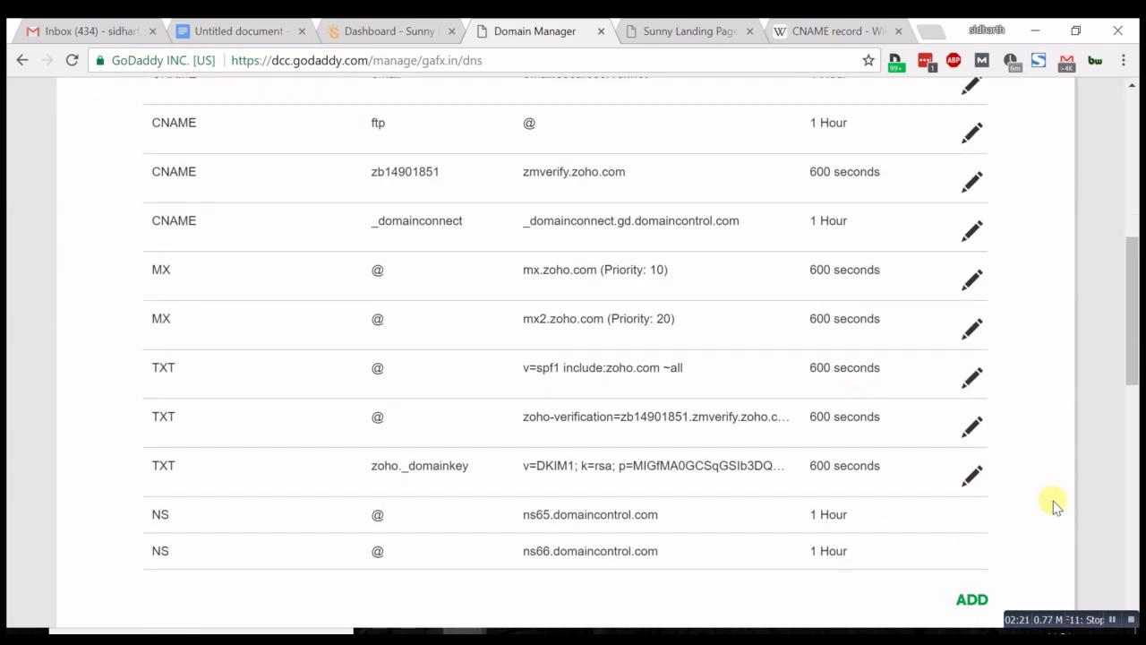
click(973, 334)
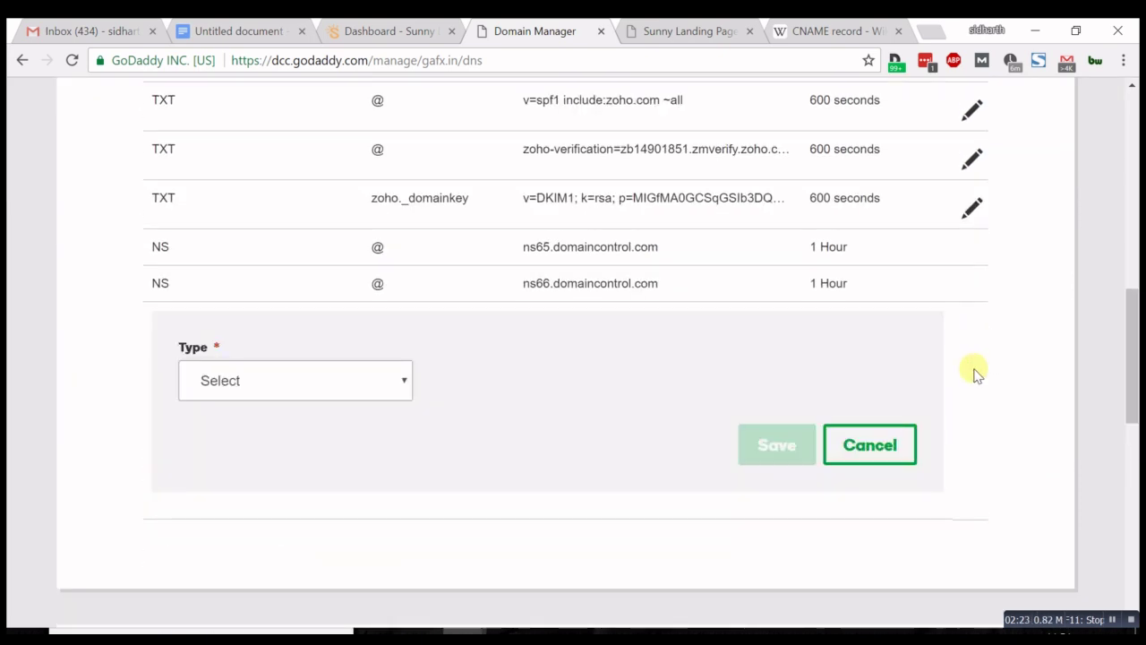
click(333, 380)
click(324, 462)
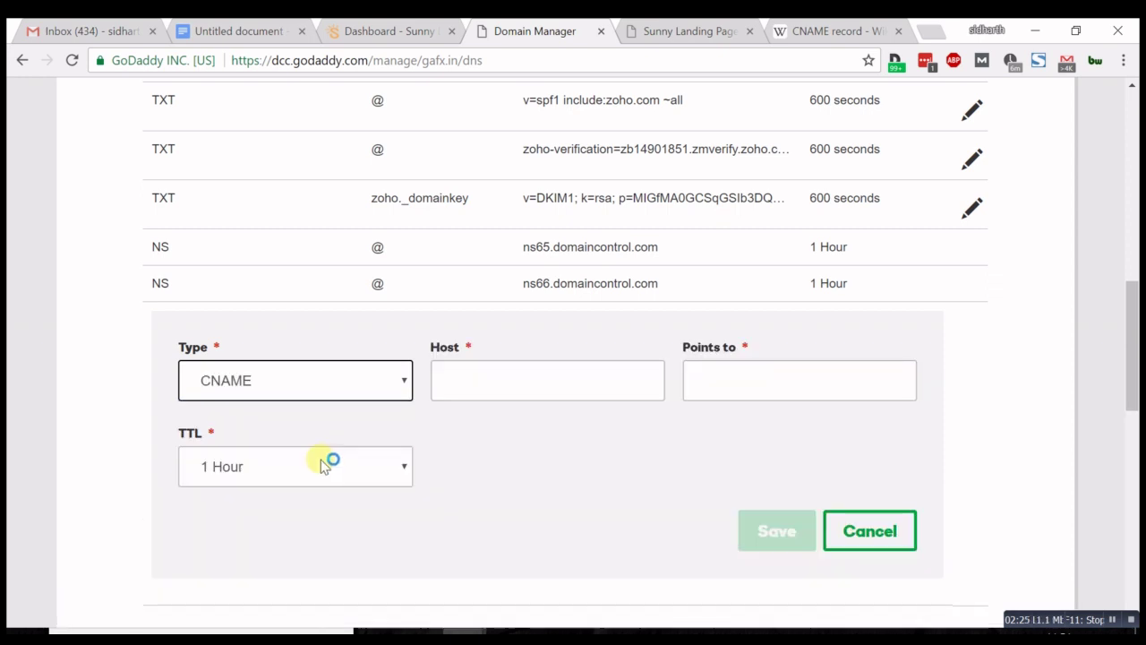
click(471, 380)
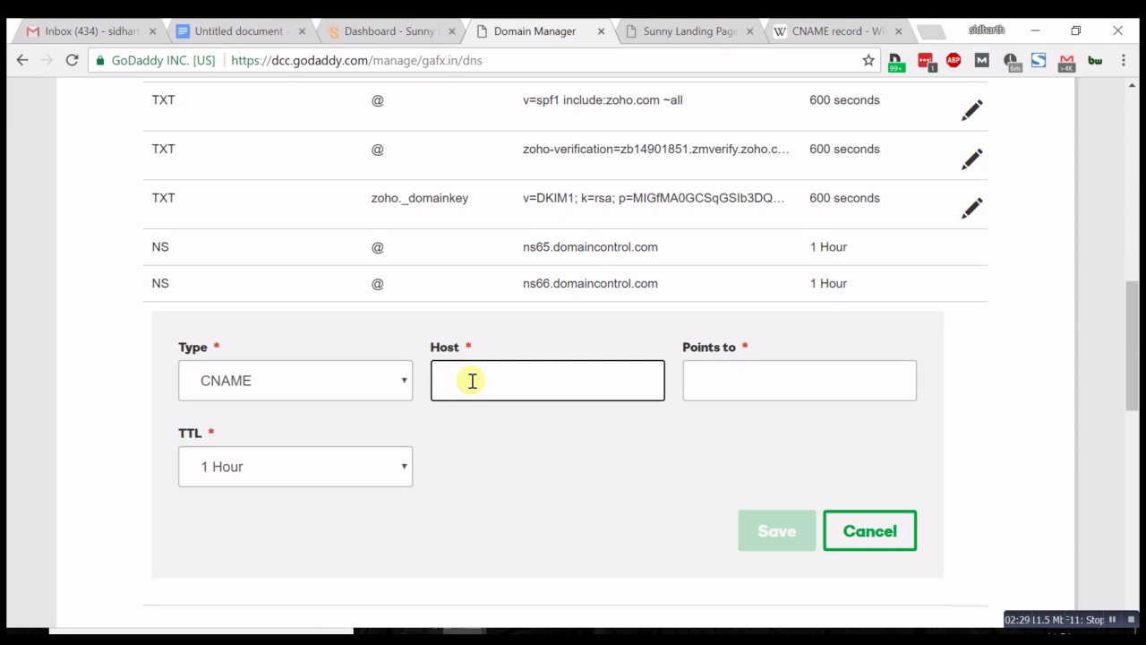
text(lander)
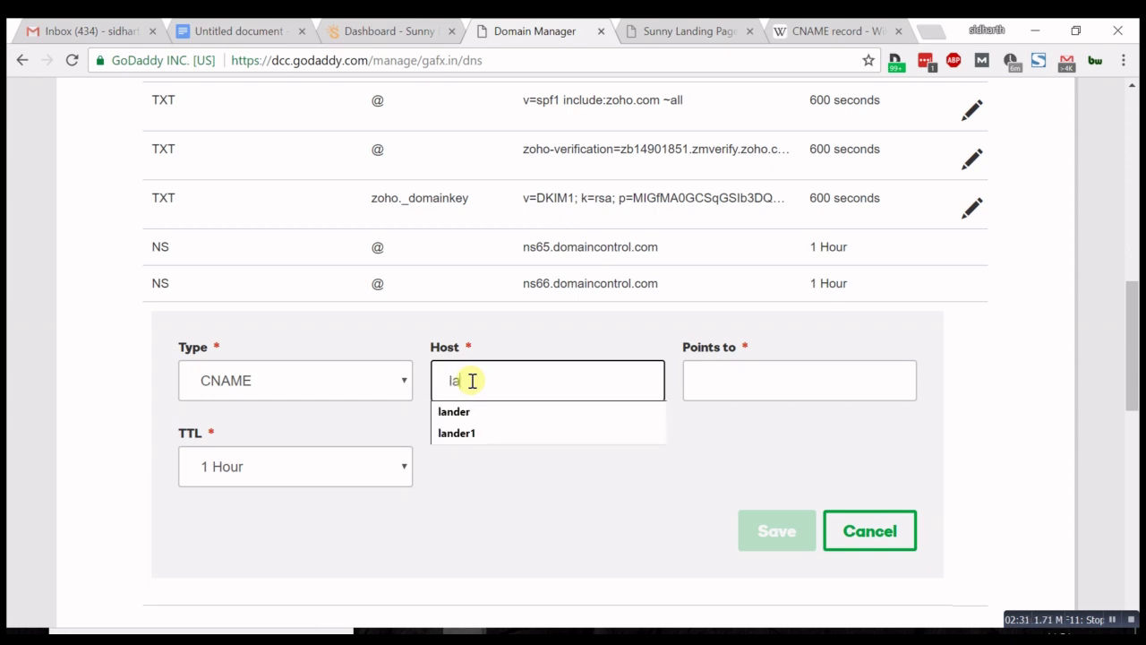
click(707, 380)
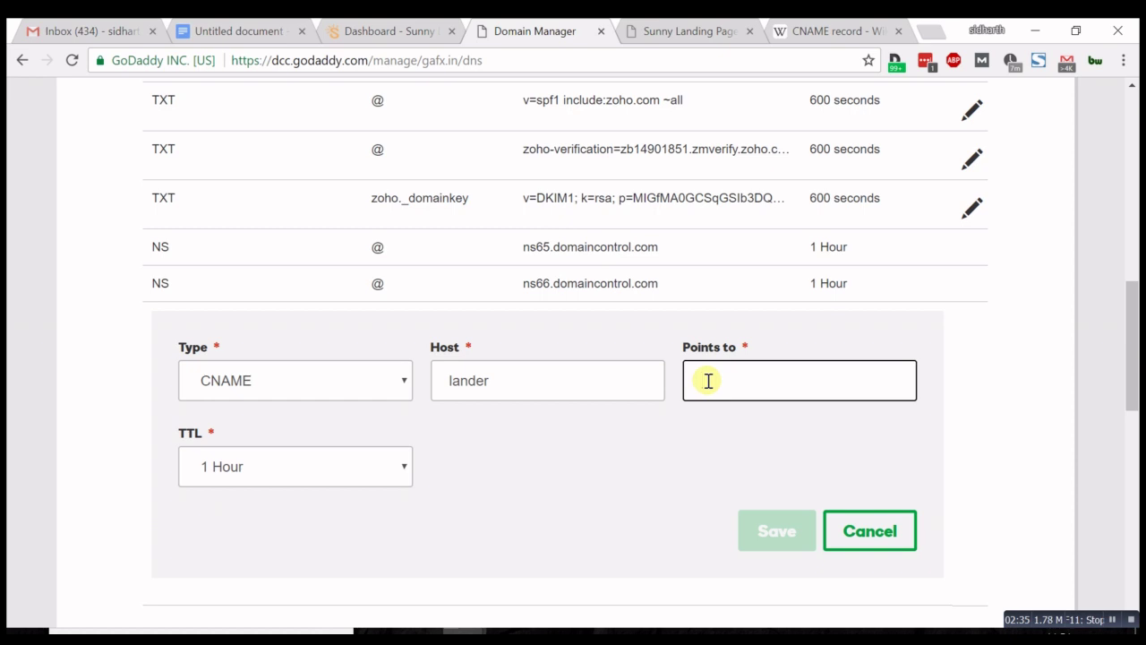
text(page.sun)
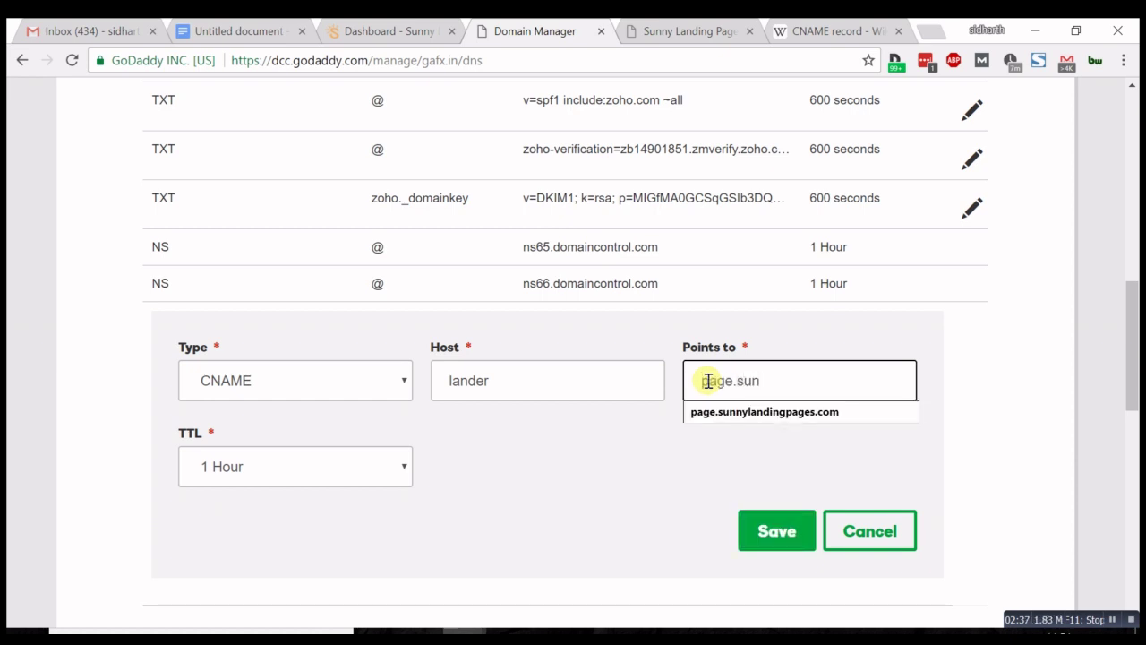
text(nylandingpages)
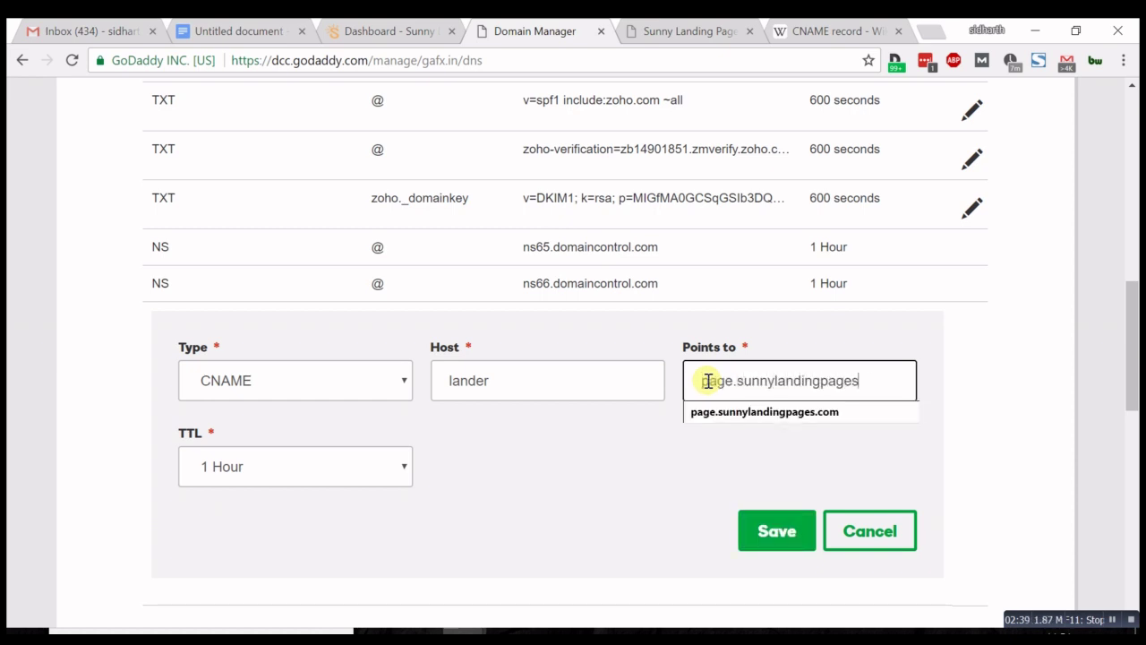
text(.com)
Step: Set the record's TTL to a custom 600 seconds
click(371, 472)
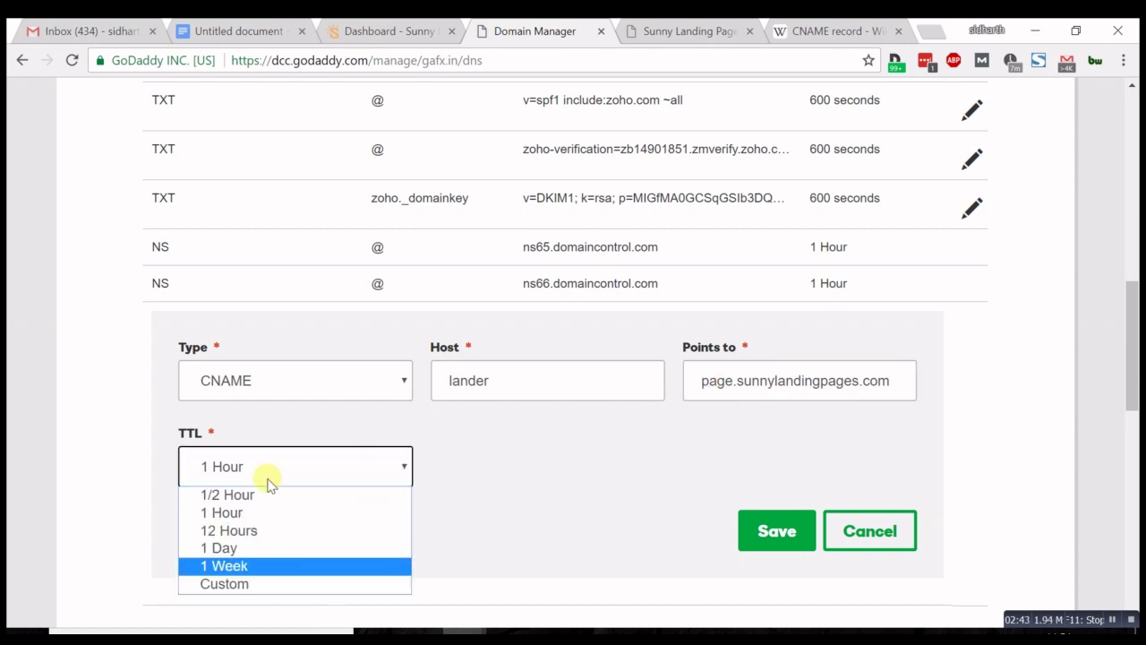
click(257, 585)
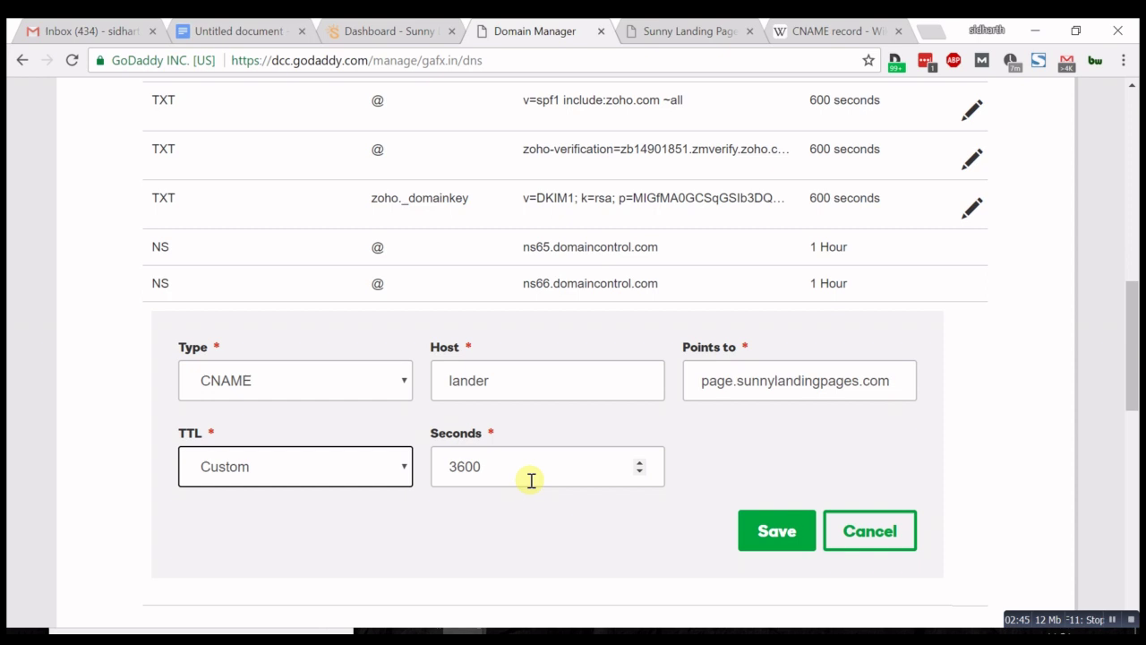
drag(458, 469, 404, 472)
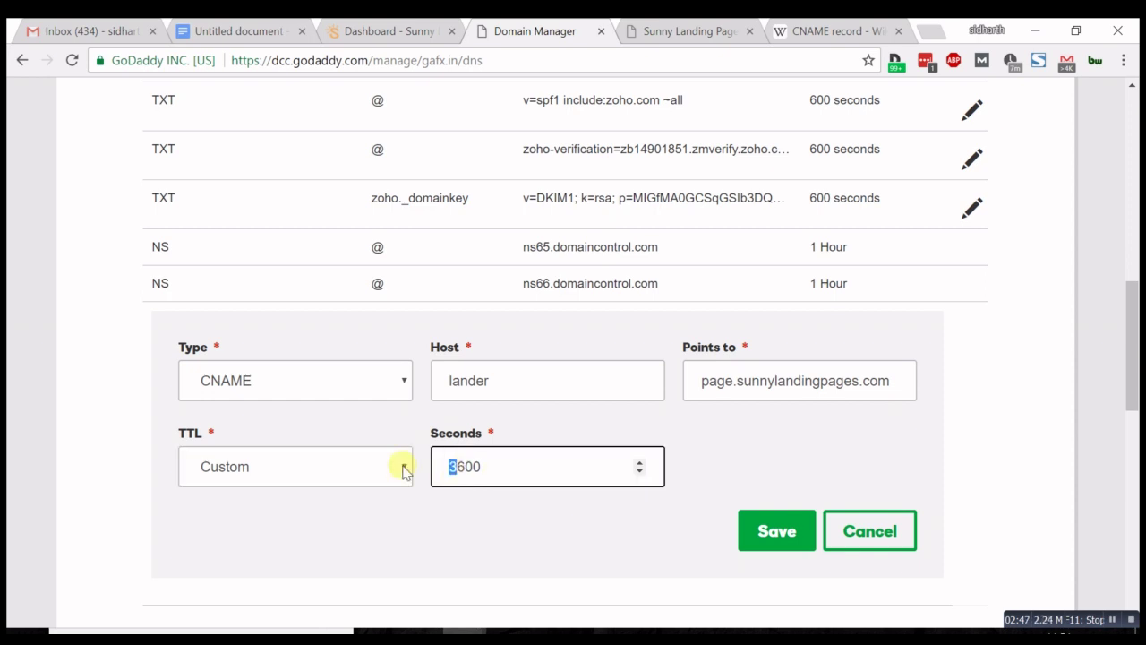
key(BackSpace)
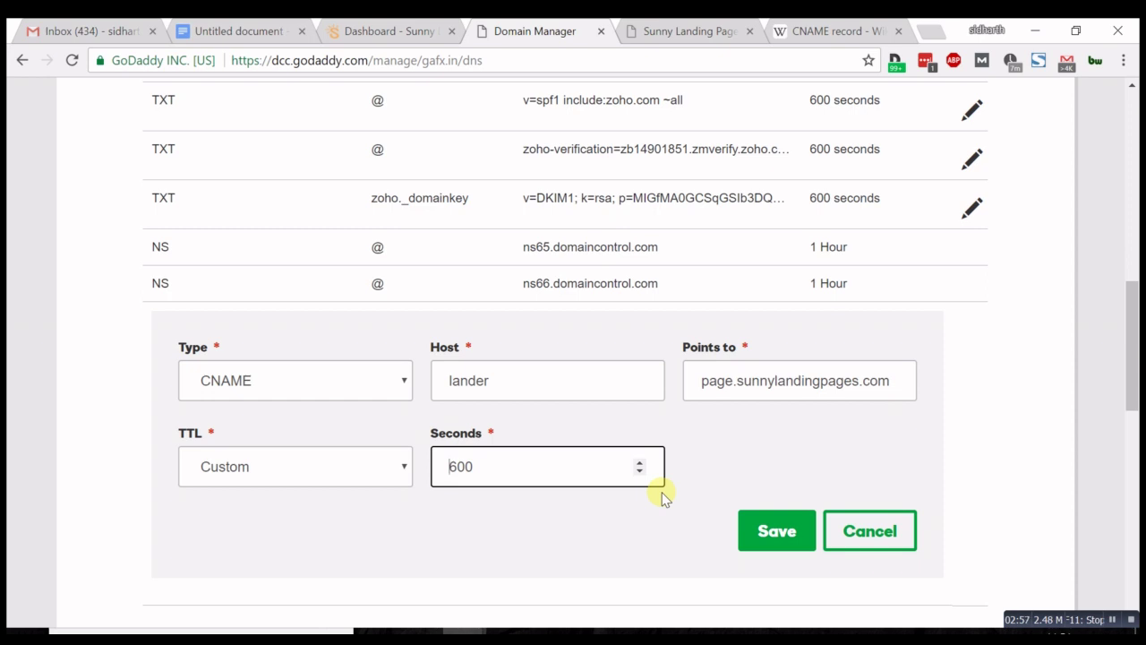
Step: Save the CNAME record and check the new lander row pointing to page.sunnylandingpages.com
click(774, 539)
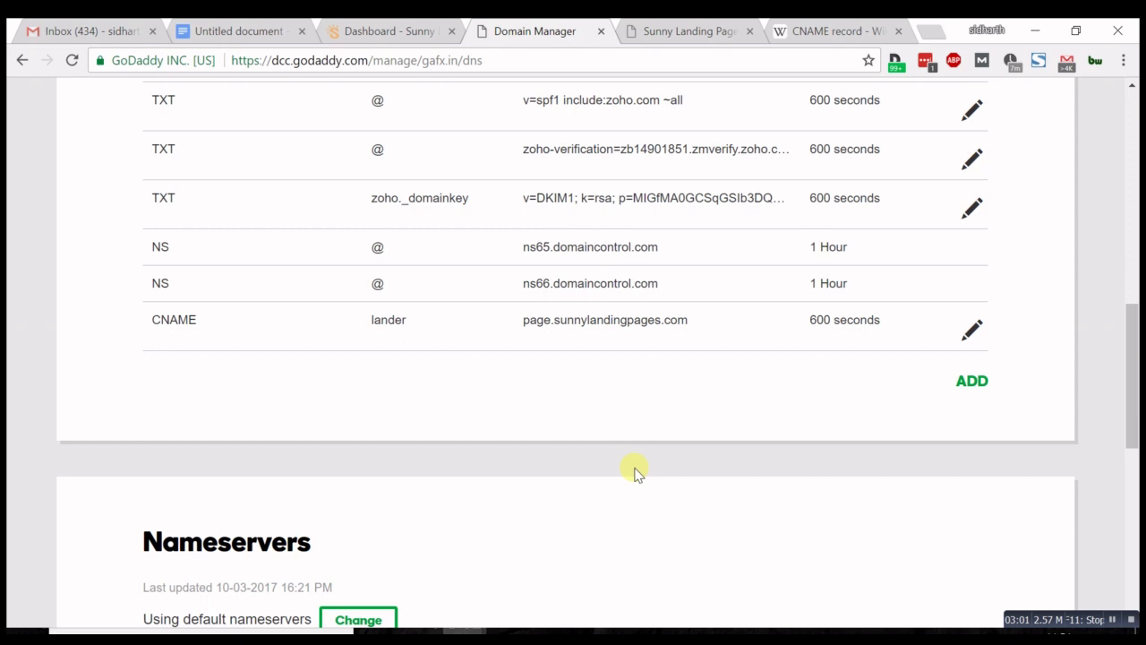
scroll(553, 434, up, 1)
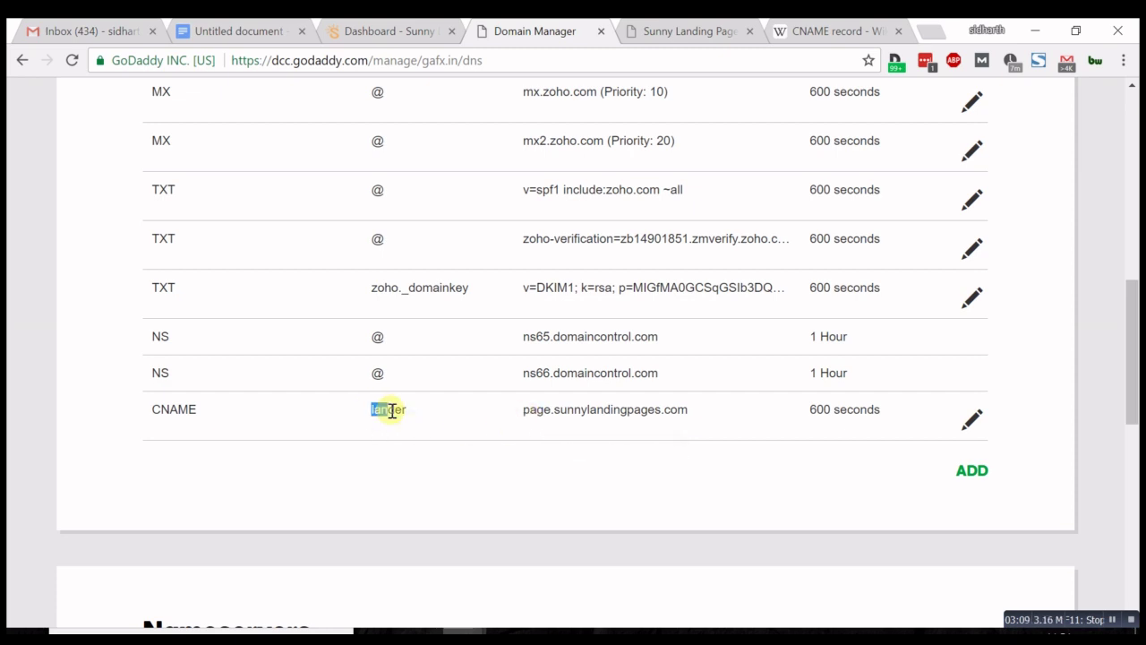
drag(391, 411, 414, 414)
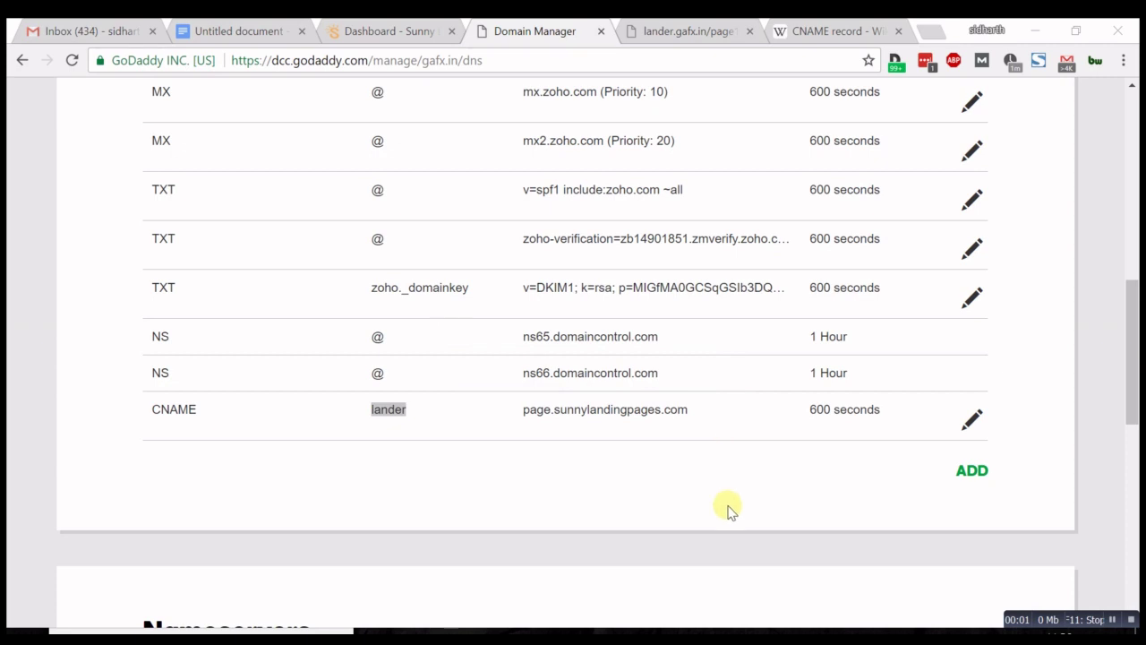
Step: Show the Christmas page at lander.gafx.in/page1, highlighting domain and /page1 path, then reload it
click(681, 31)
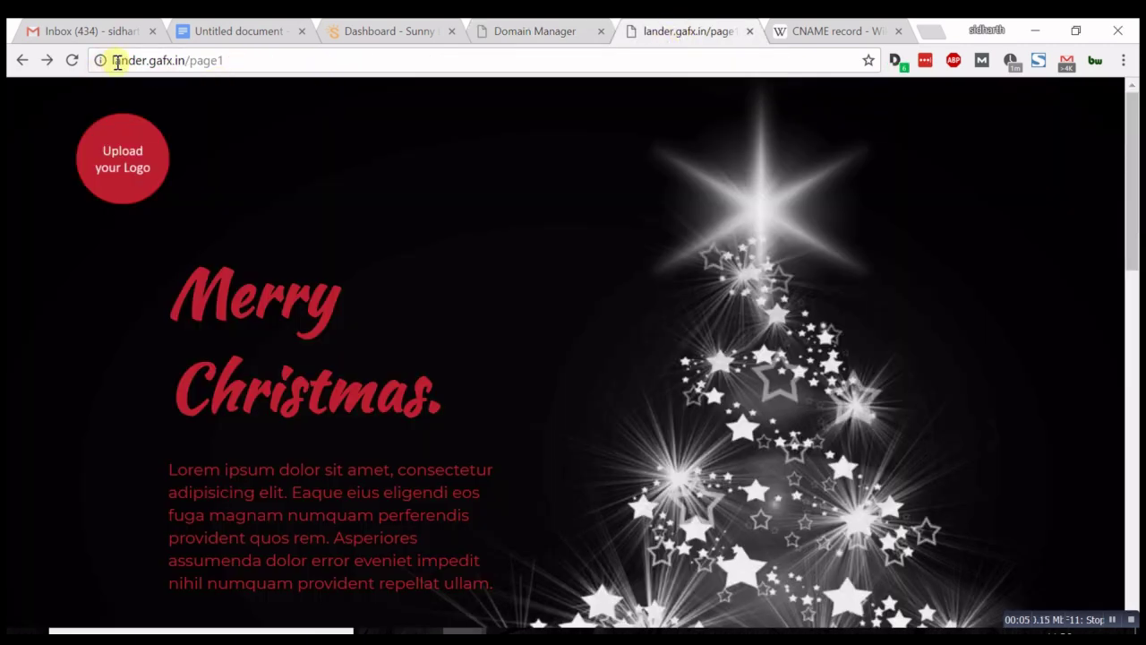
drag(113, 60, 185, 62)
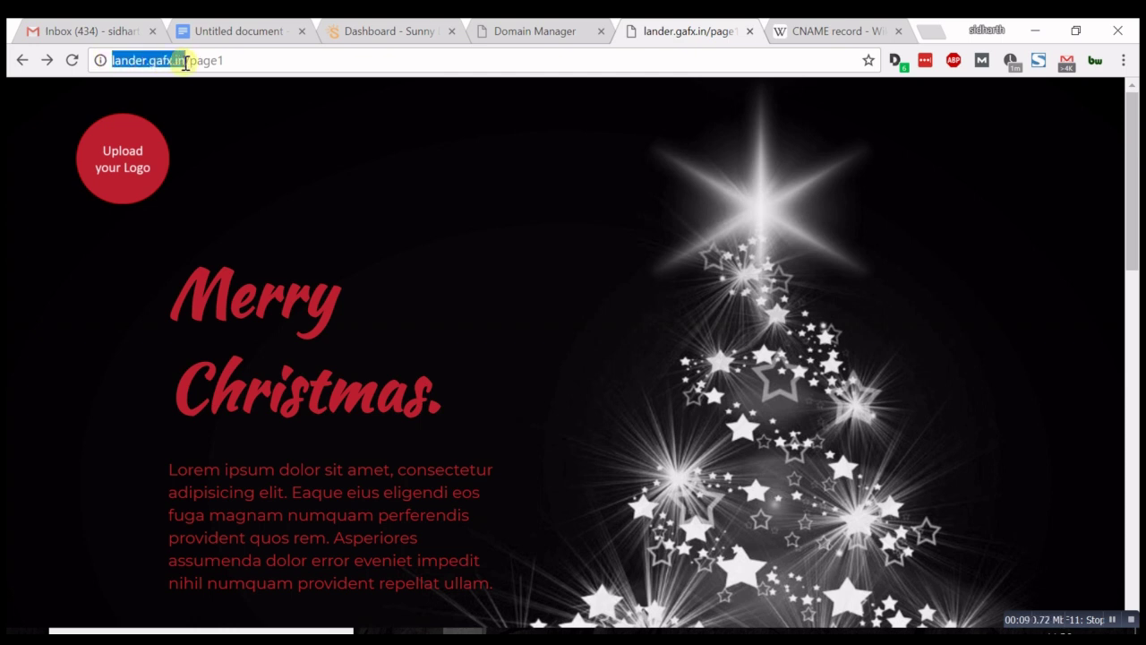
drag(187, 61, 238, 62)
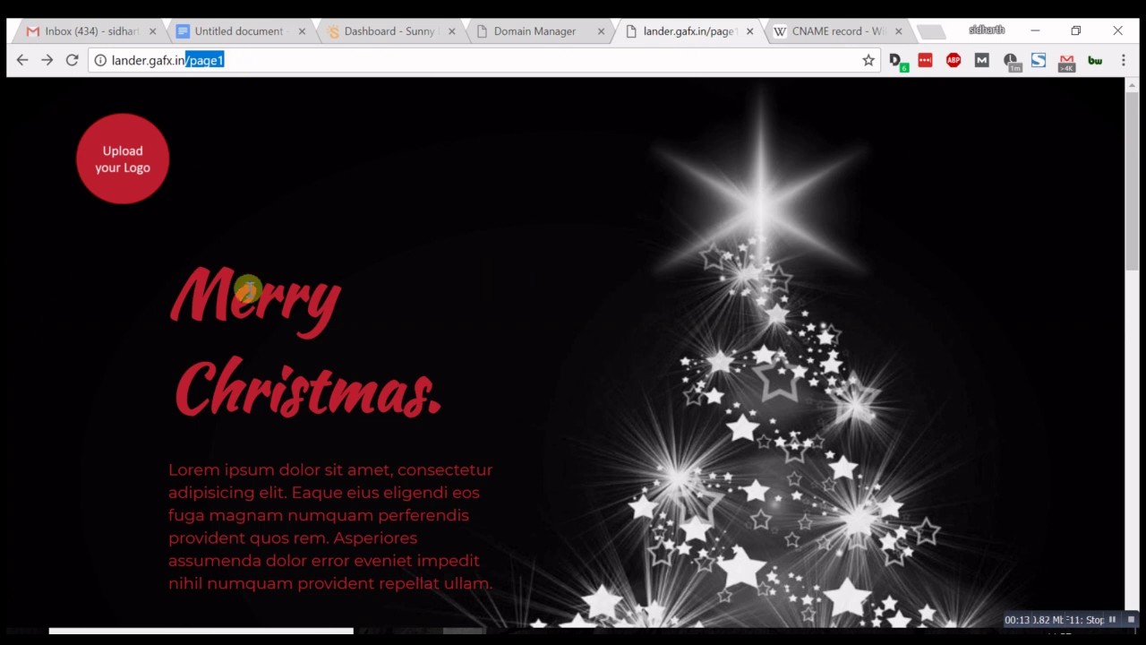
scroll(690, 386, down, 10)
scroll(691, 386, up, 6)
scroll(689, 385, up, 5)
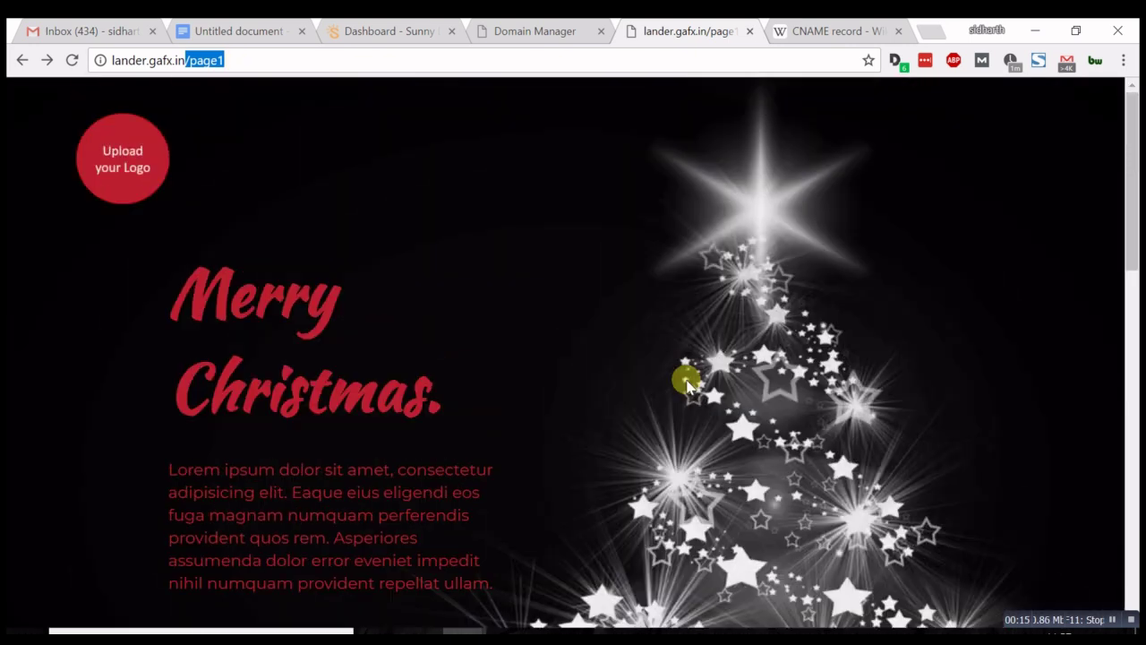
key(F5)
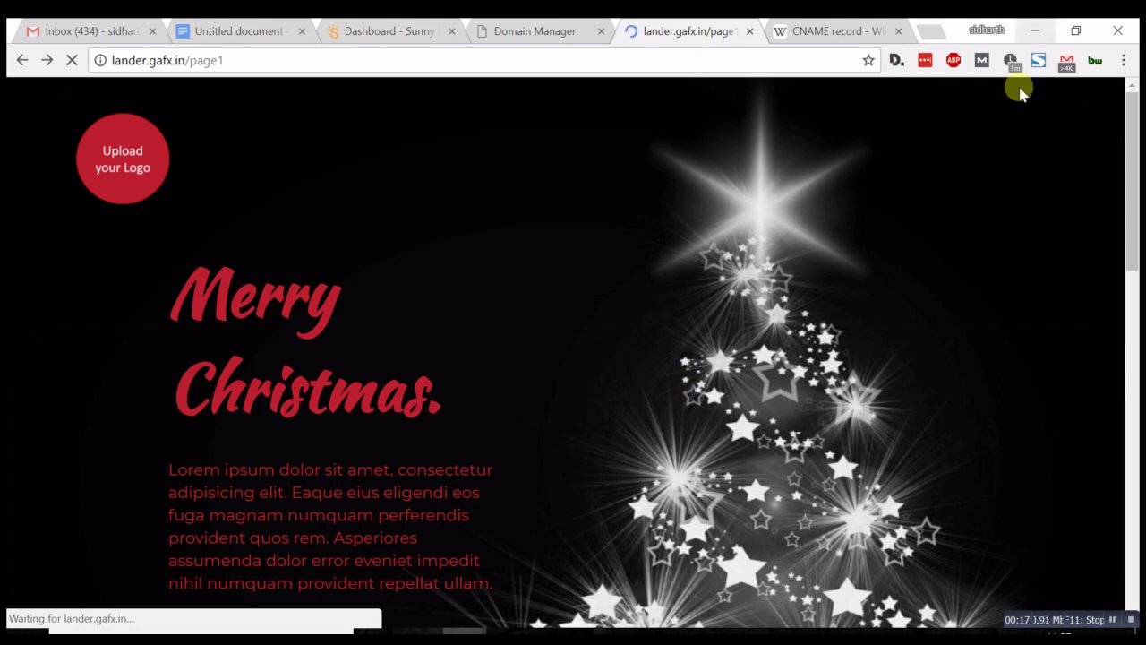